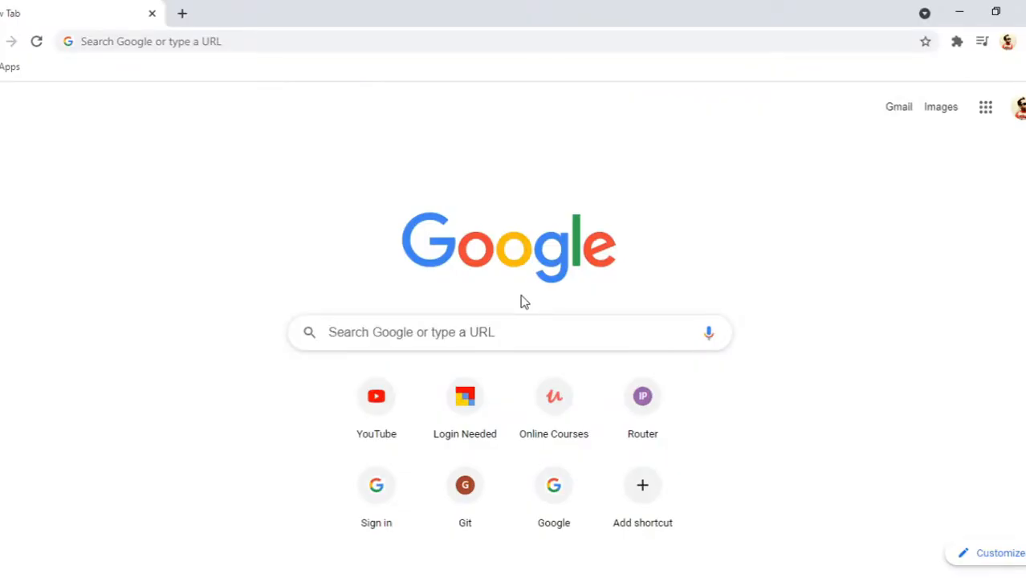
# - Go to ubuntu.com and download the 20.04 LTS release of Ubuntu Desktop
pyautogui.click(464, 33)
pyautogui.write('ub')
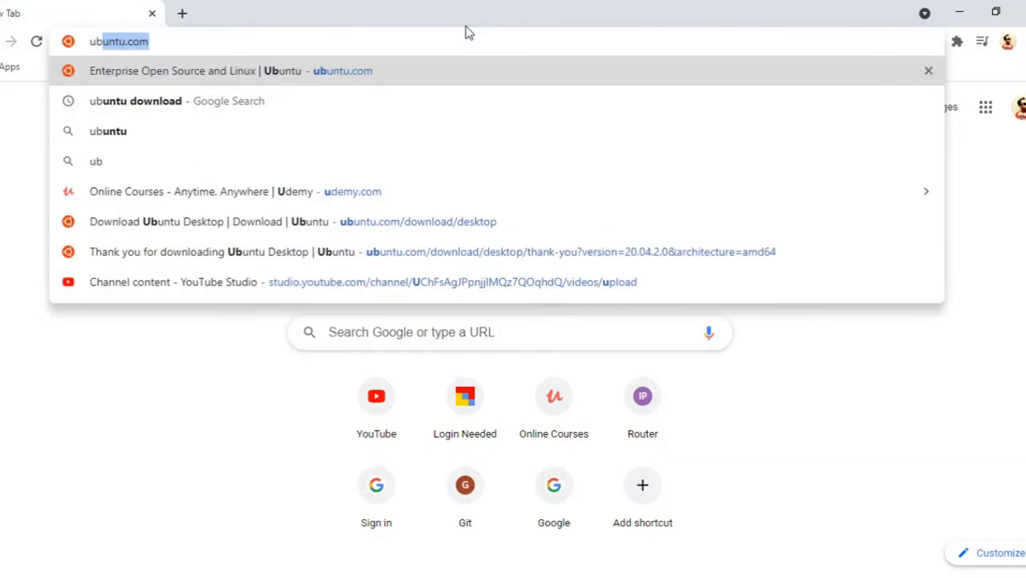
pyautogui.write('u')
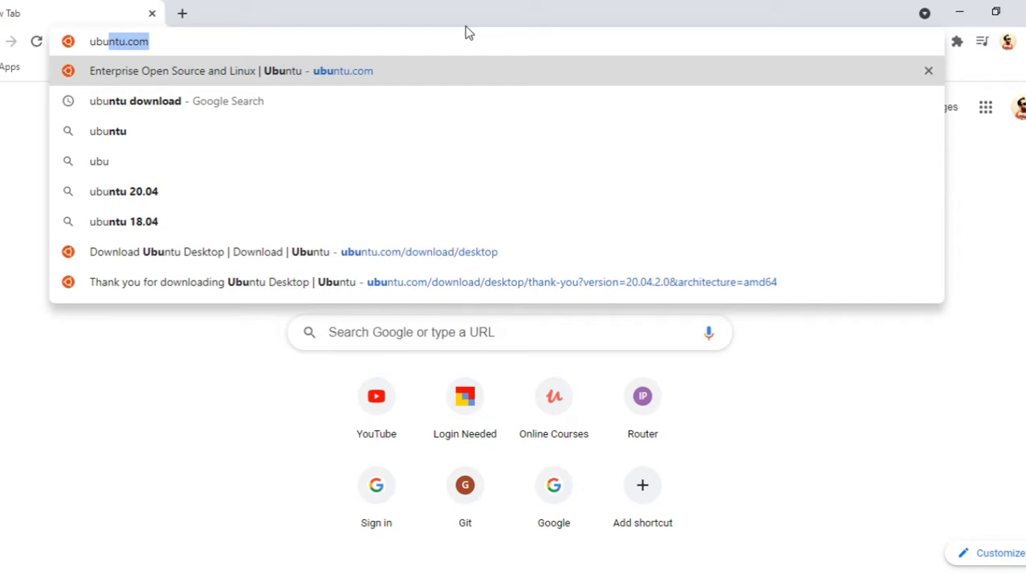
pyautogui.press('Right')
pyautogui.press('Return')
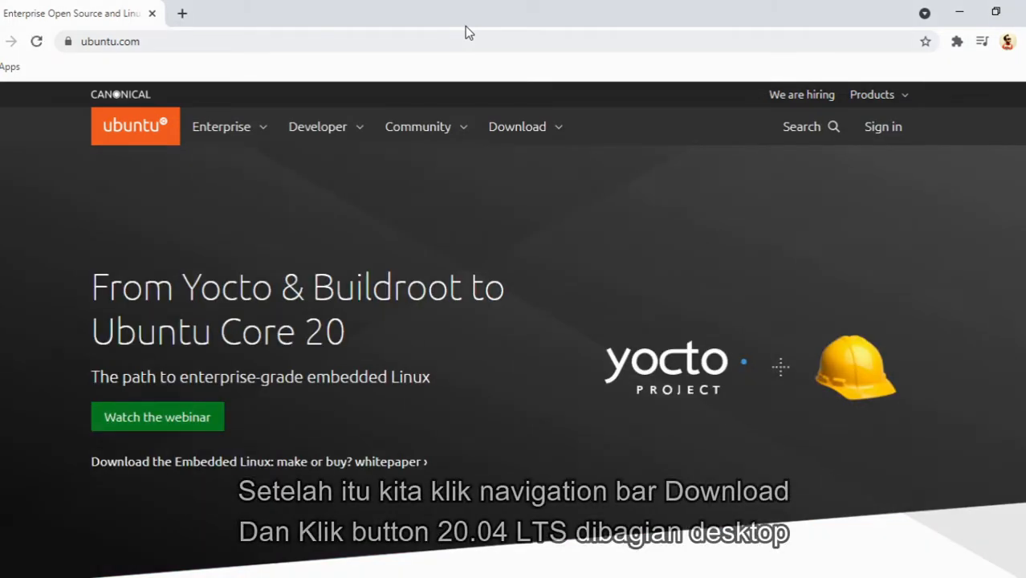
pyautogui.click(556, 126)
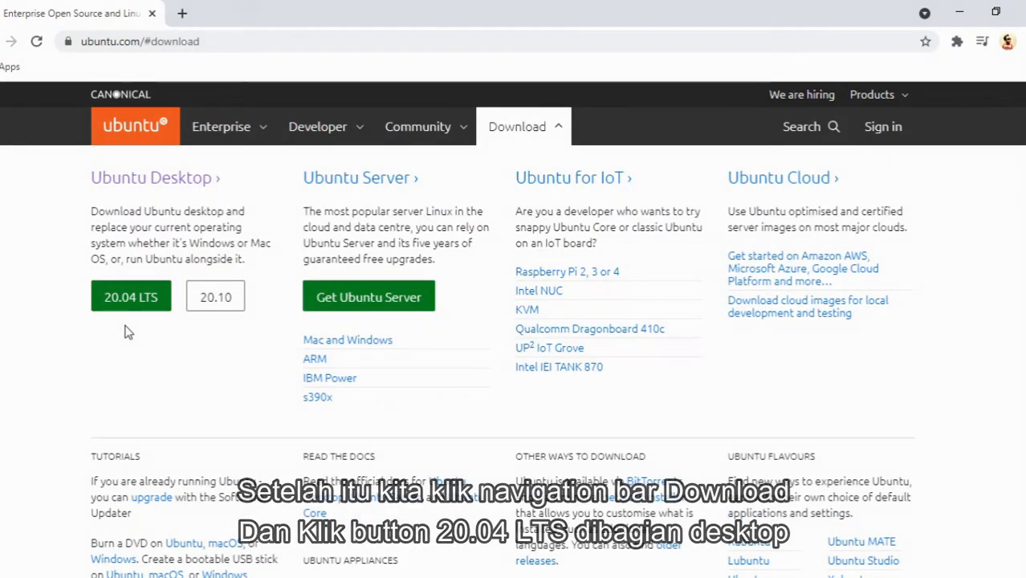
pyautogui.click(132, 299)
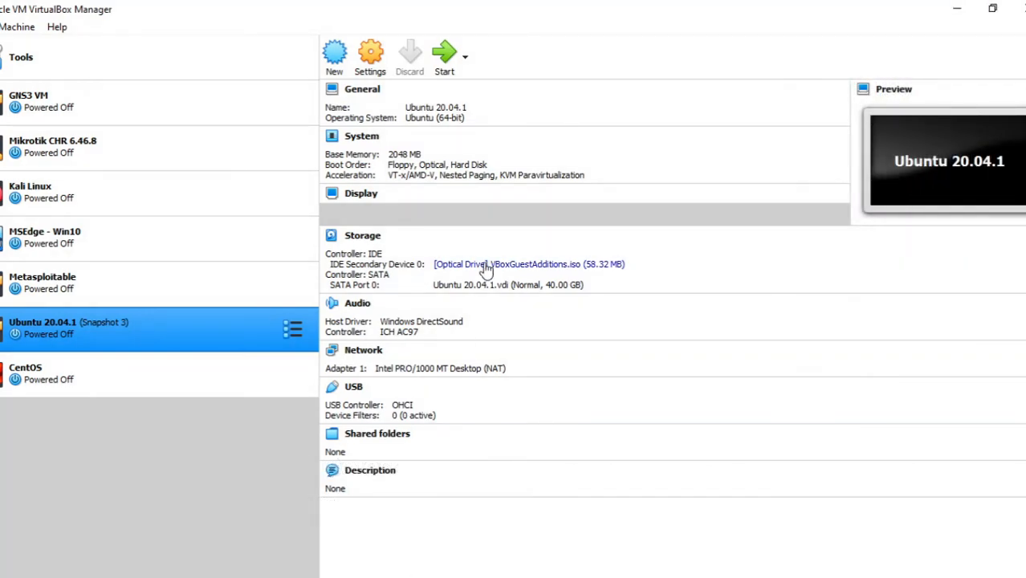
# - Create a new virtual machine named Ubuntu with type Linux and version Ubuntu (64-bit)
pyautogui.click(335, 56)
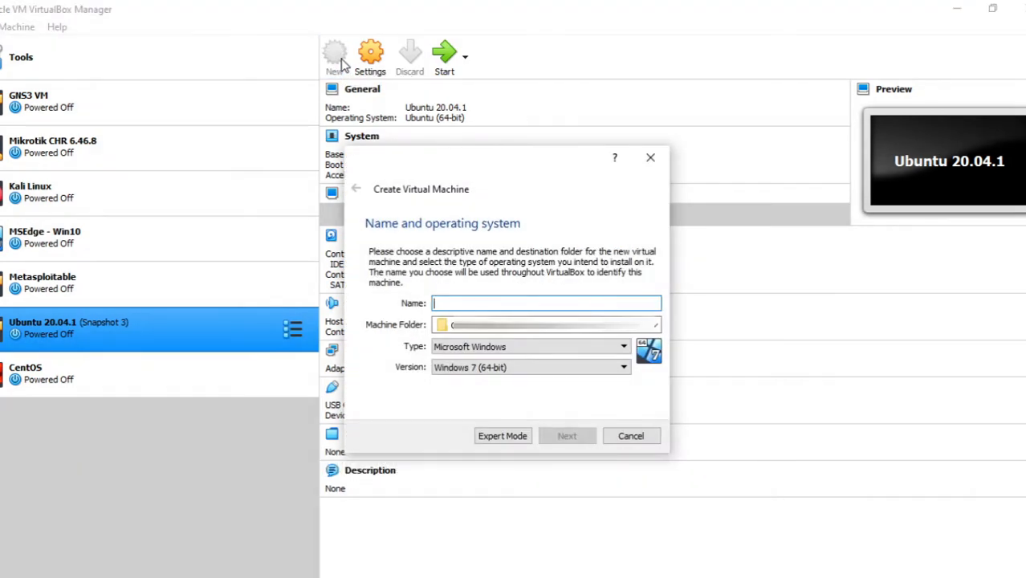
pyautogui.write('Ubuntu')
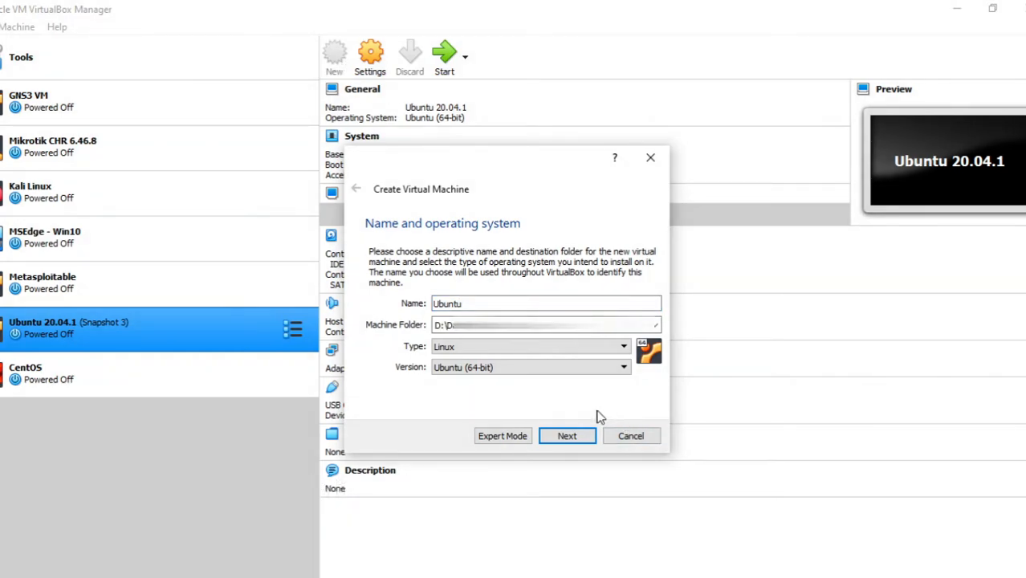
pyautogui.click(567, 439)
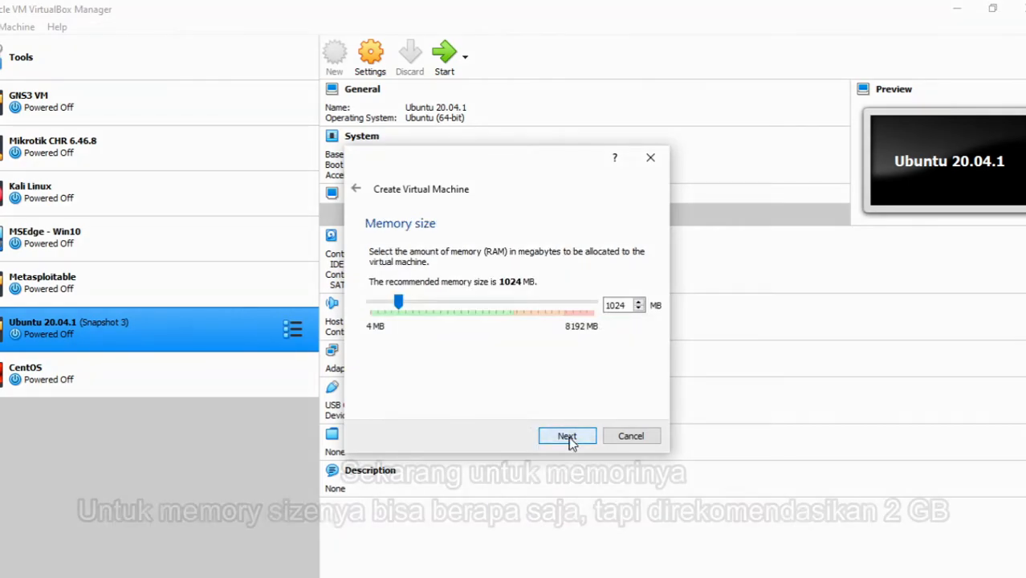
# - Set the new virtual machine's memory size to 2048 MB and continue to the hard disk settings
pyautogui.doubleClick(627, 303)
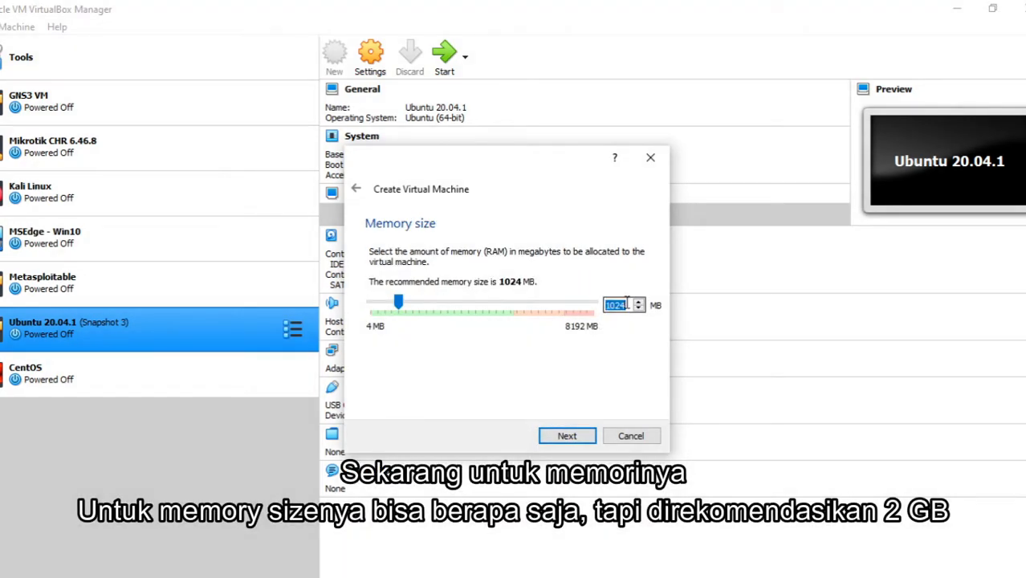
pyautogui.write('24')
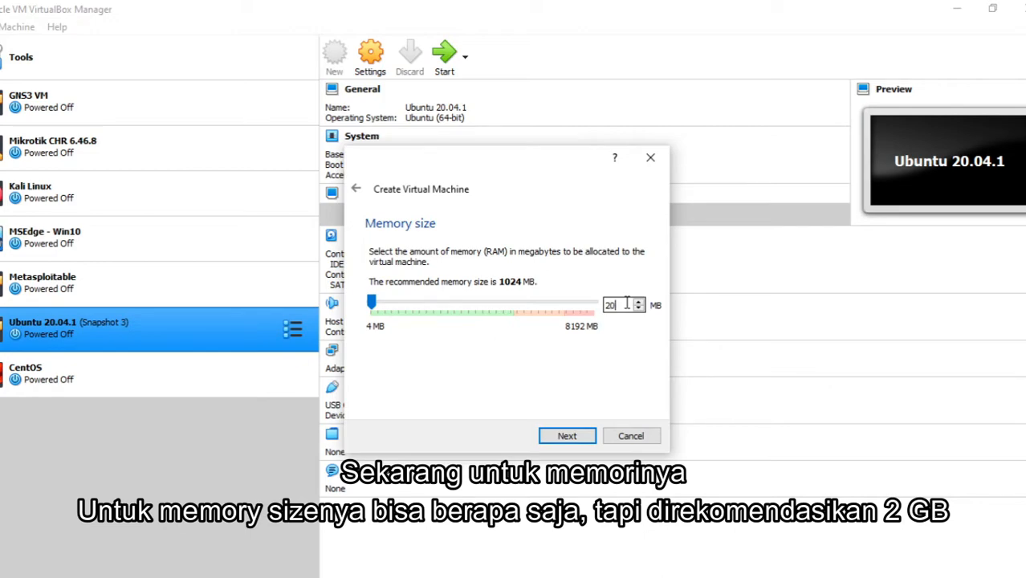
pyautogui.write('48')
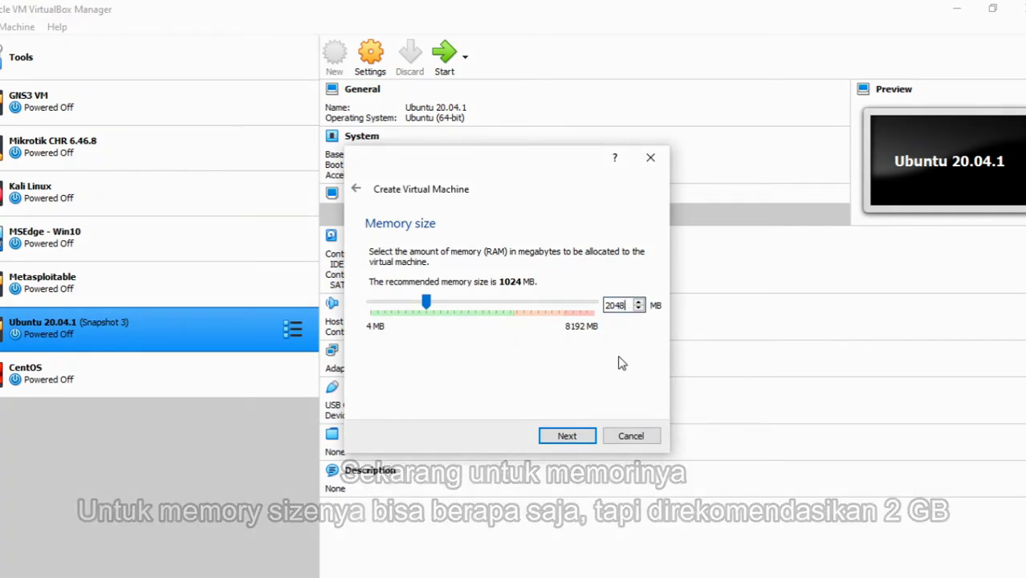
pyautogui.click(577, 442)
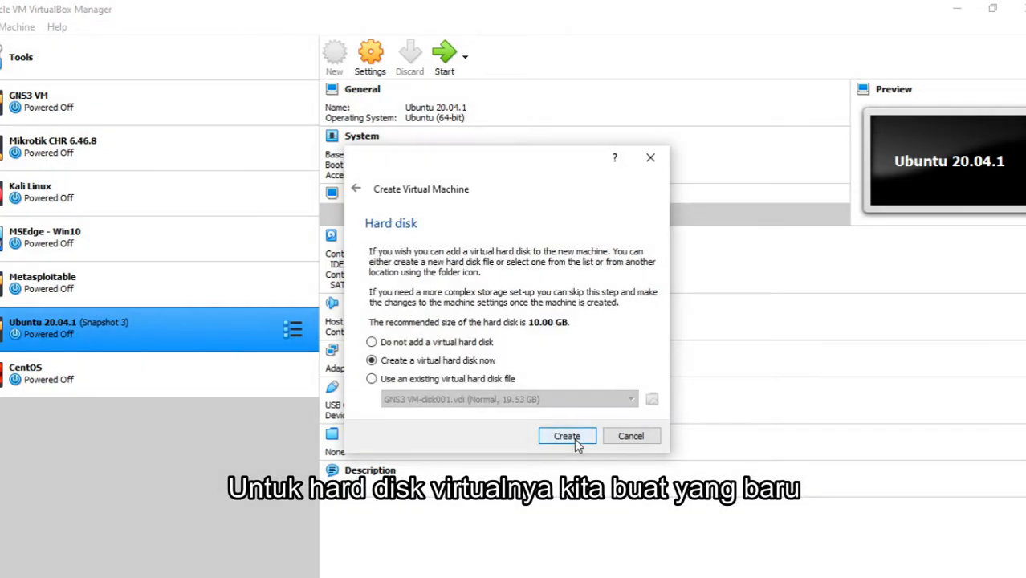
# - Create a new virtual hard disk as a dynamically allocated VDI with a size of 60 GB
pyautogui.click(567, 436)
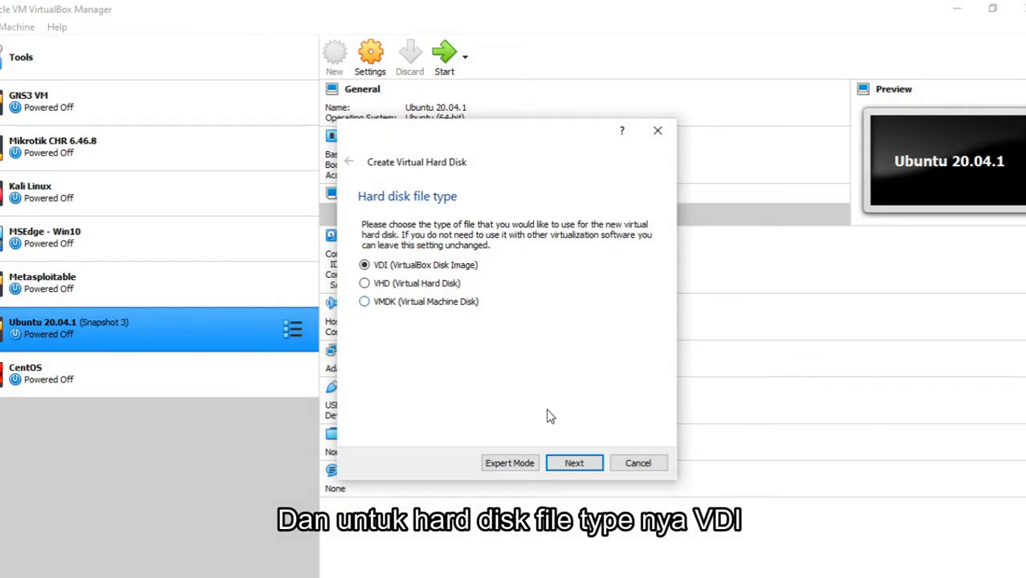
pyautogui.click(579, 469)
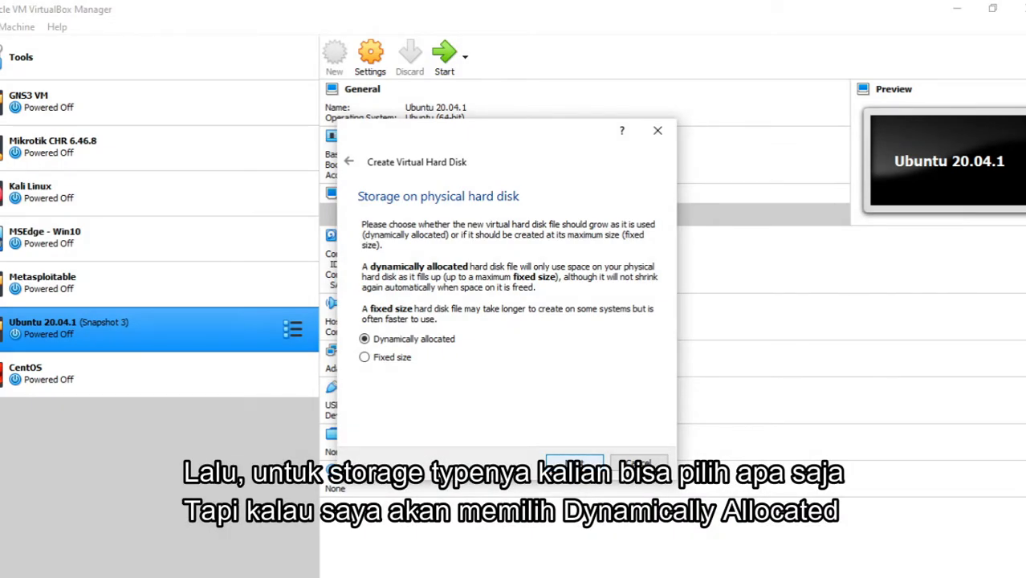
pyautogui.click(573, 464)
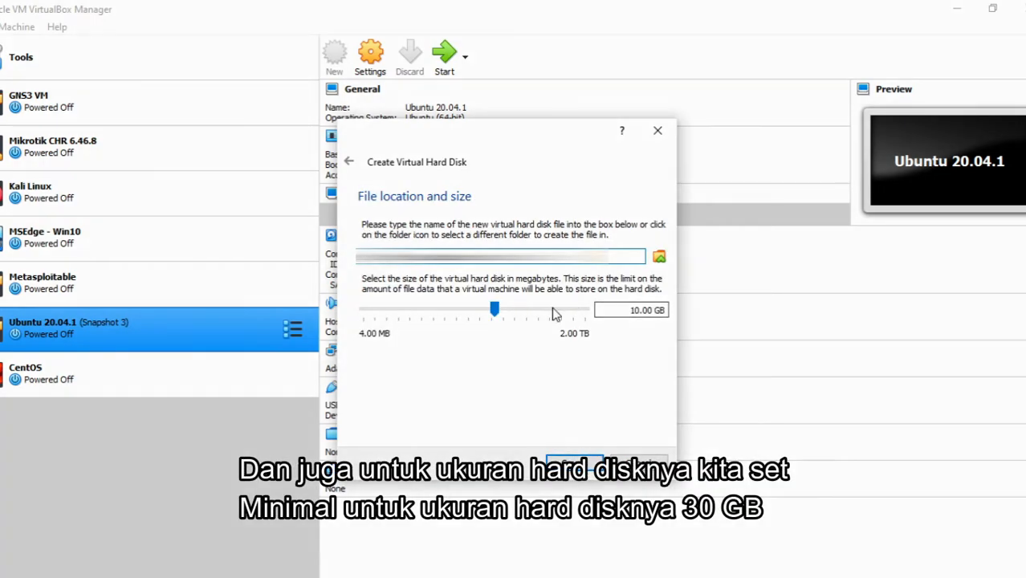
pyautogui.click(634, 310)
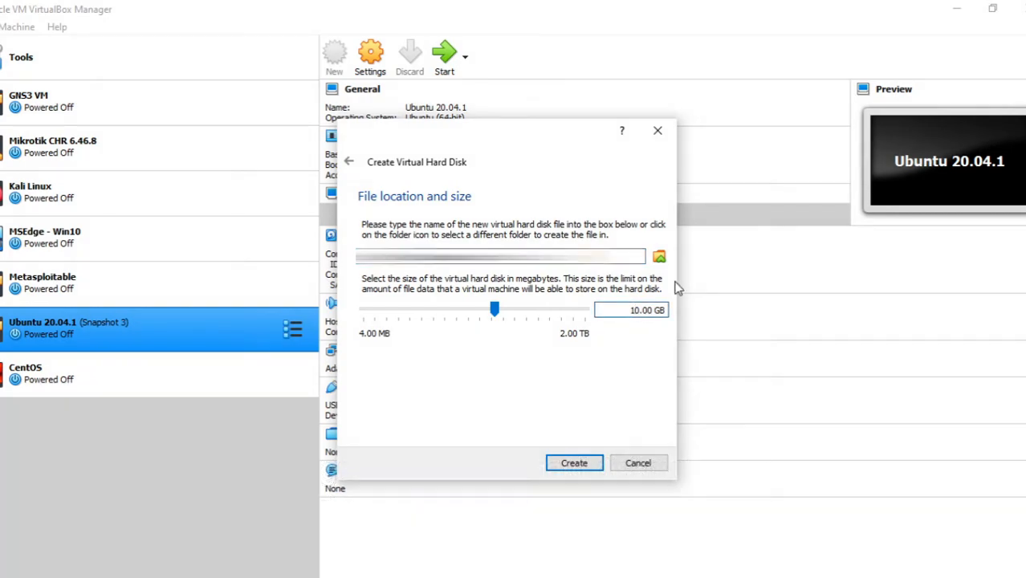
pyautogui.press('BackSpace')
pyautogui.write('6')
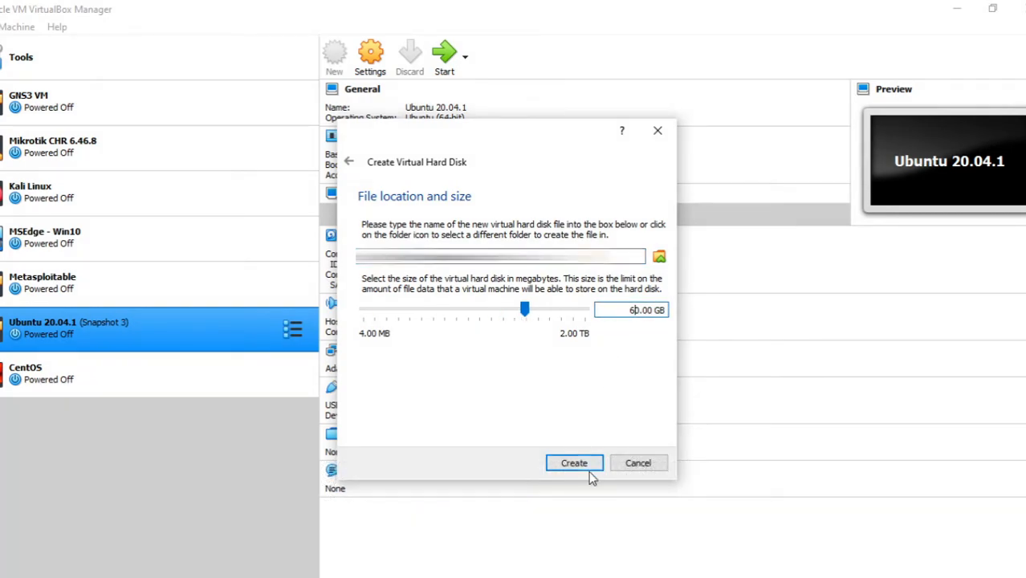
pyautogui.click(564, 466)
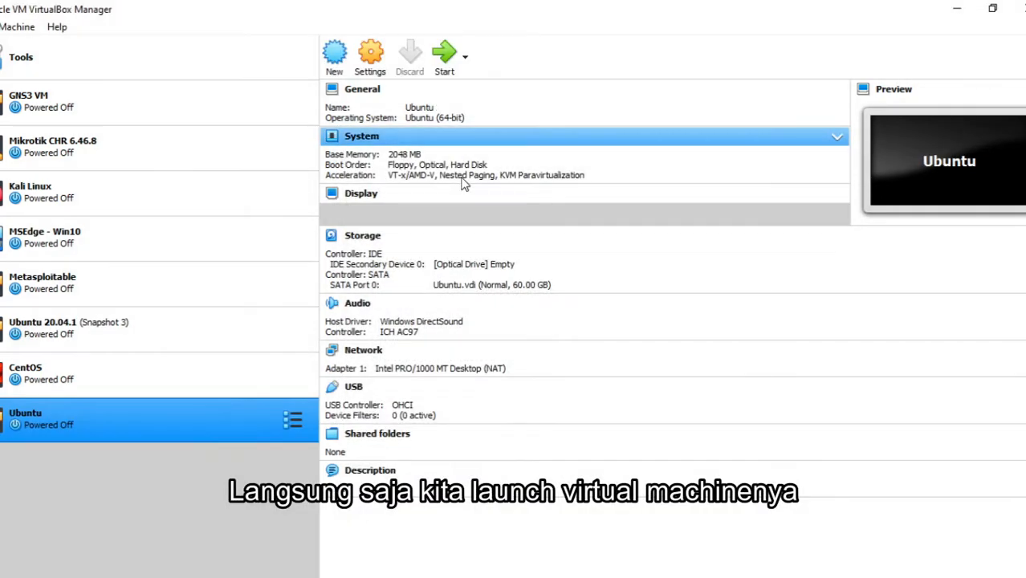
# - Launch the Ubuntu virtual machine and add ubuntu-20.04.2.0-desktop-amd64.iso from the Download folder to the optical disks
pyautogui.click(444, 55)
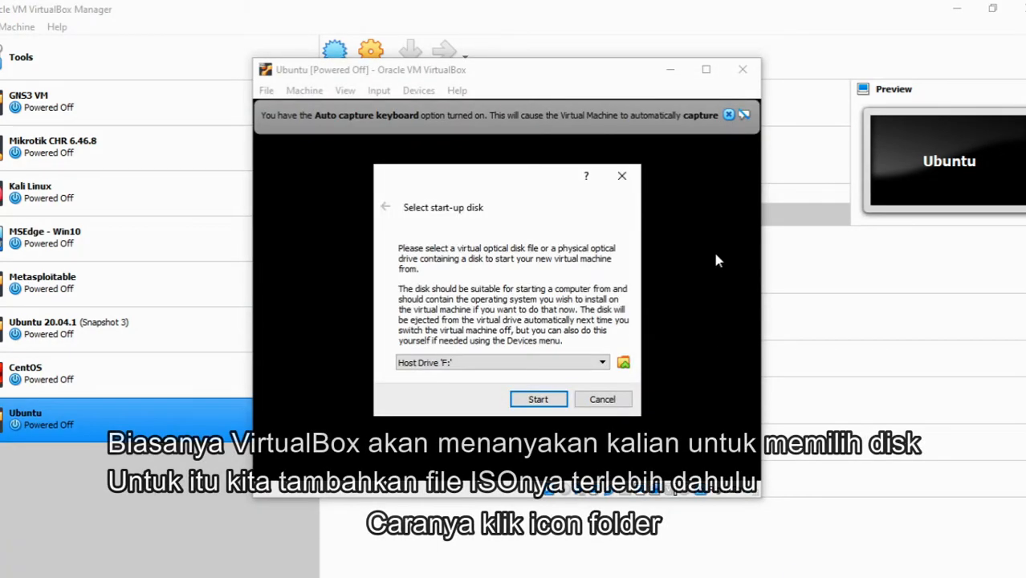
pyautogui.click(578, 363)
pyautogui.click(579, 366)
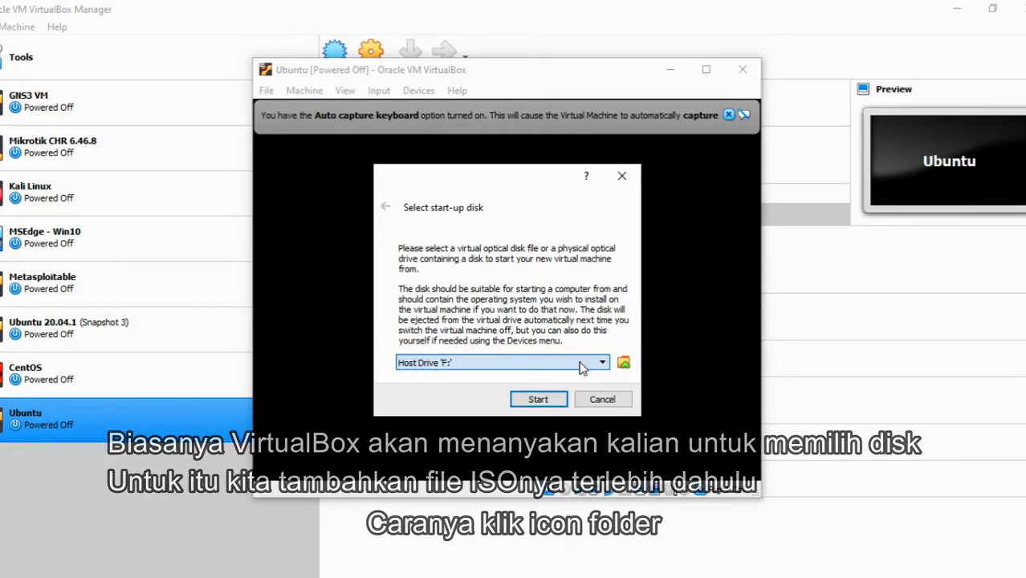
pyautogui.click(623, 363)
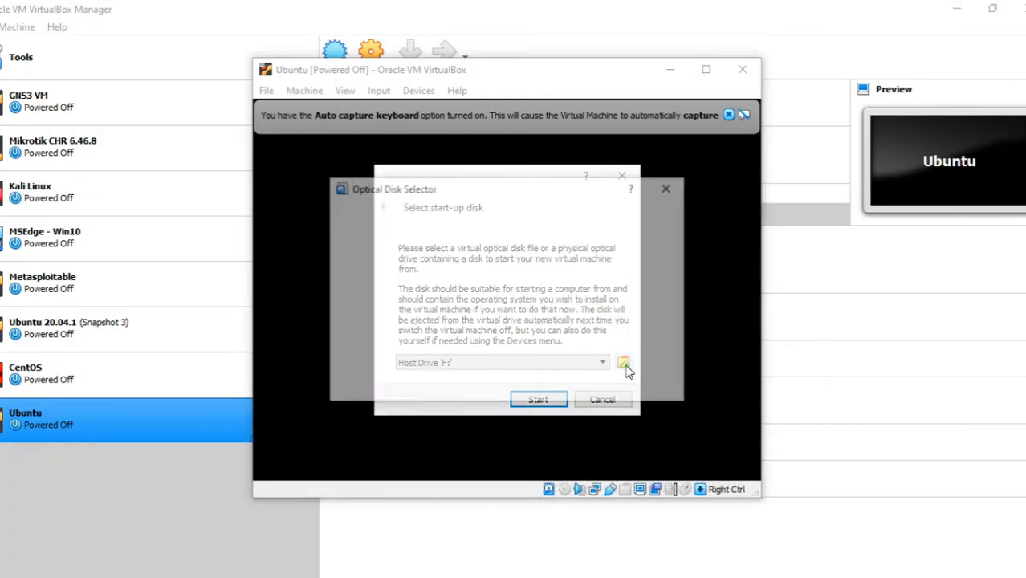
pyautogui.scroll(-2, 498, 327)
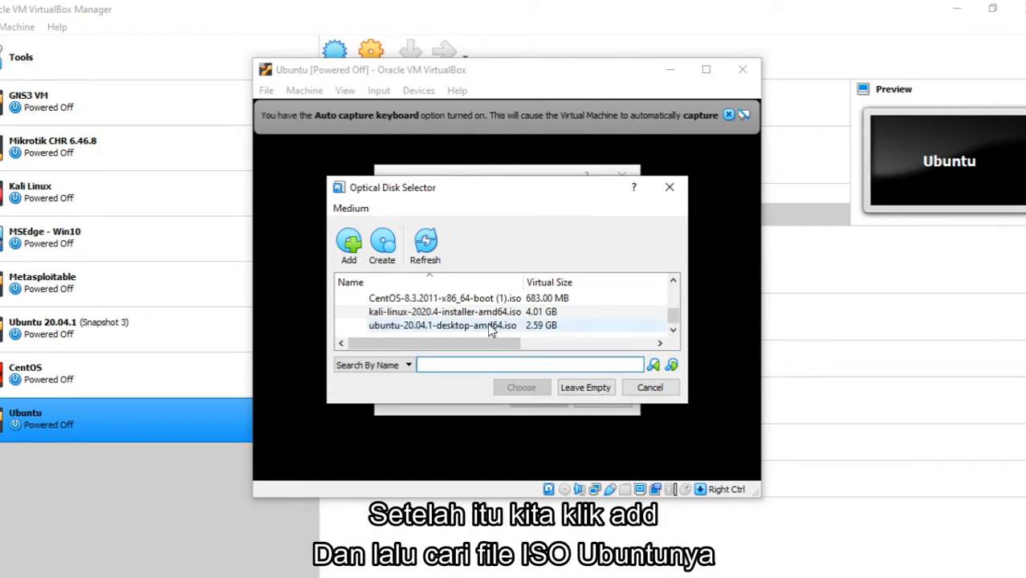
pyautogui.scroll(2, 488, 323)
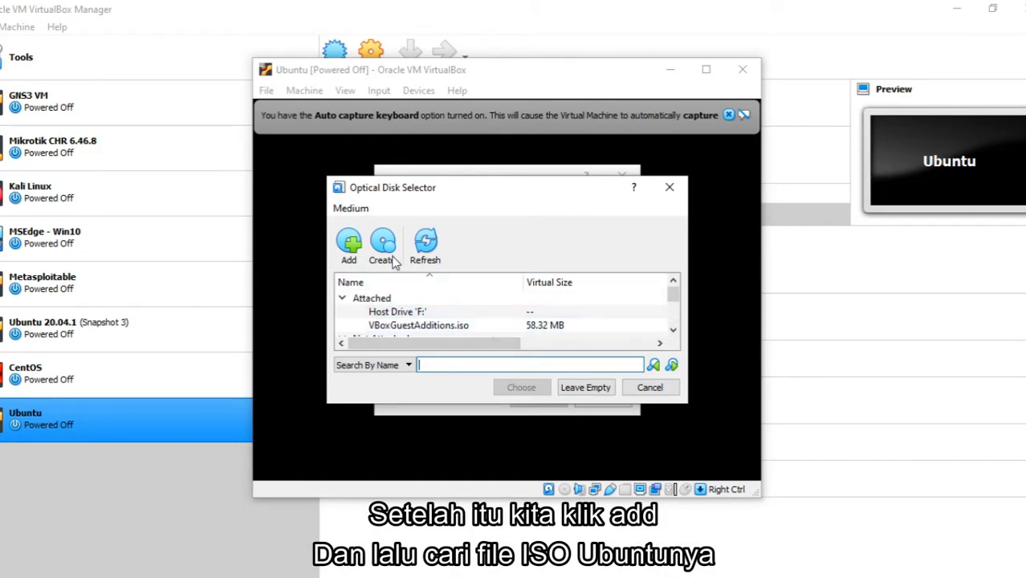
pyautogui.click(351, 245)
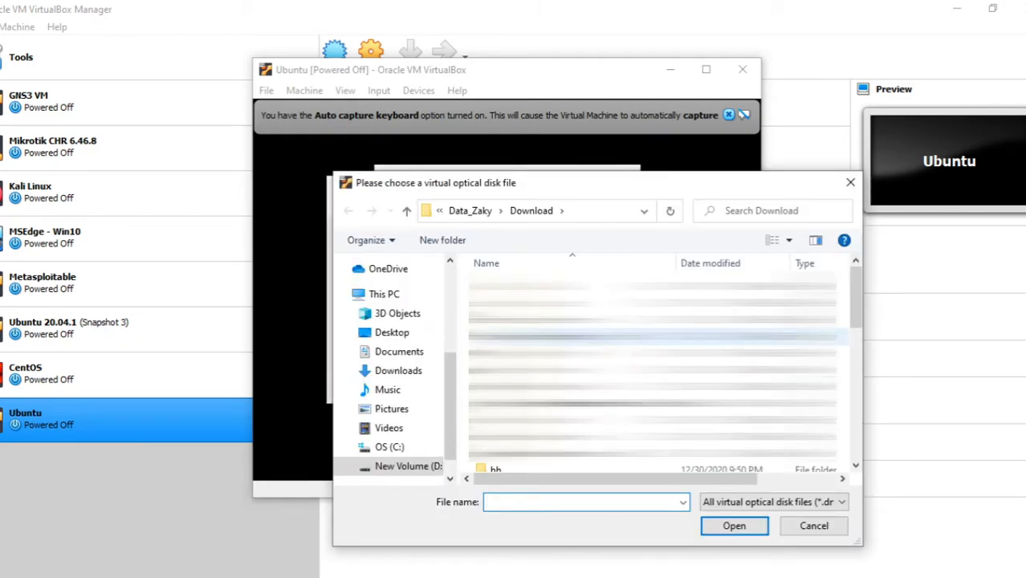
pyautogui.write('ubuntu')
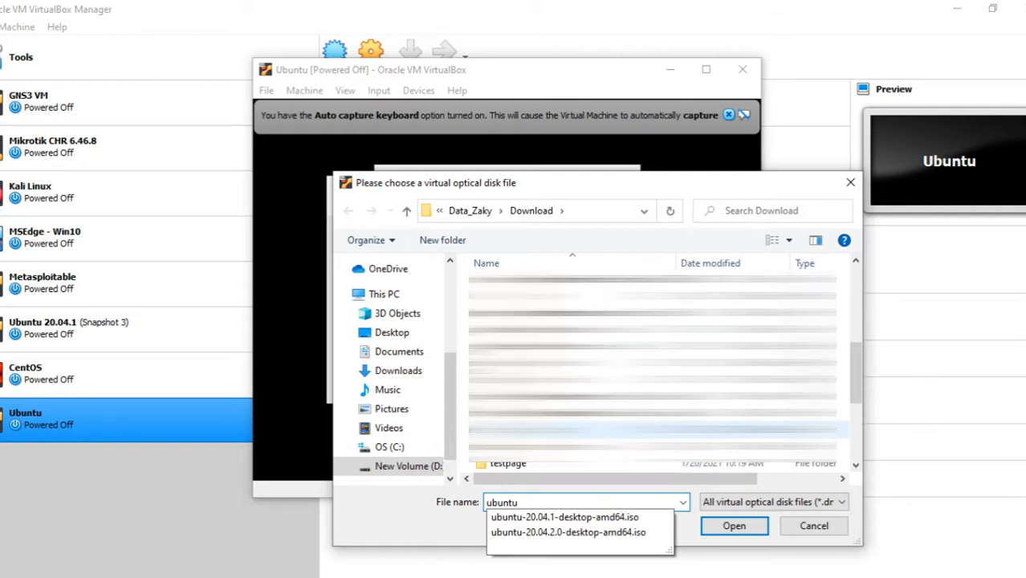
pyautogui.click(560, 533)
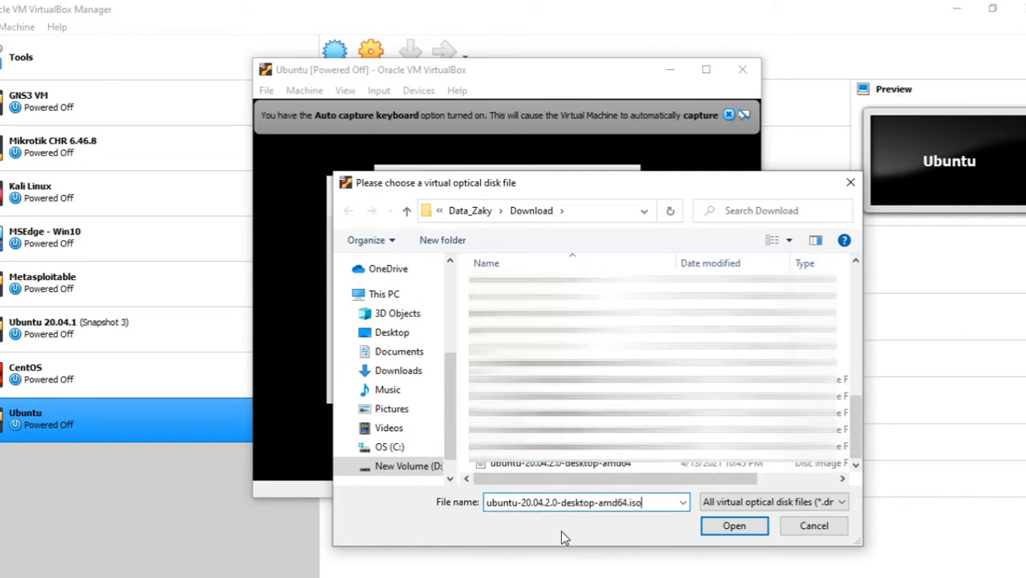
pyautogui.click(732, 536)
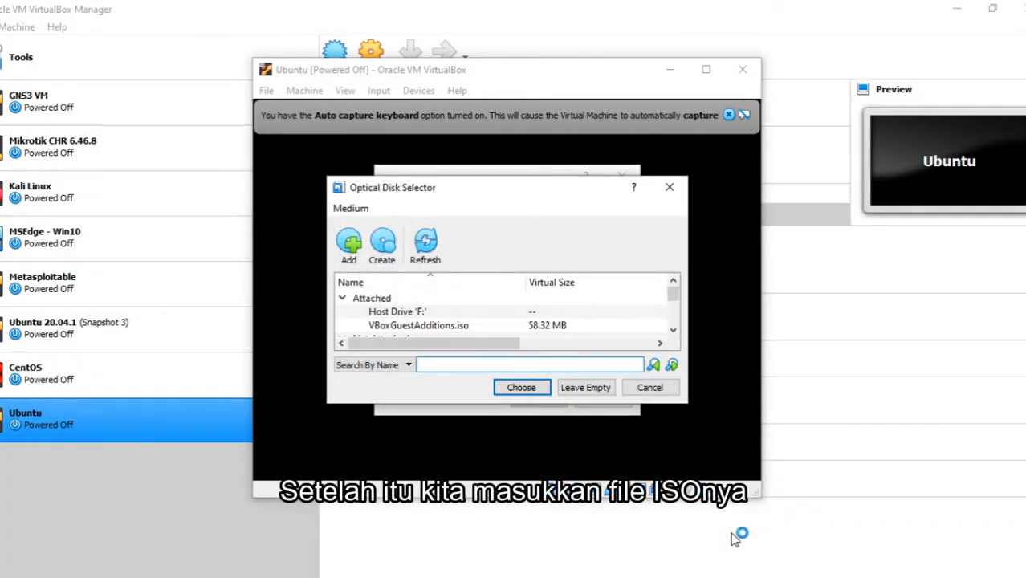
# - Boot the virtual machine with ubuntu-20.04.2.0-desktop-amd64.iso as the start-up disk and maximize its window
pyautogui.scroll(-1, 479, 336)
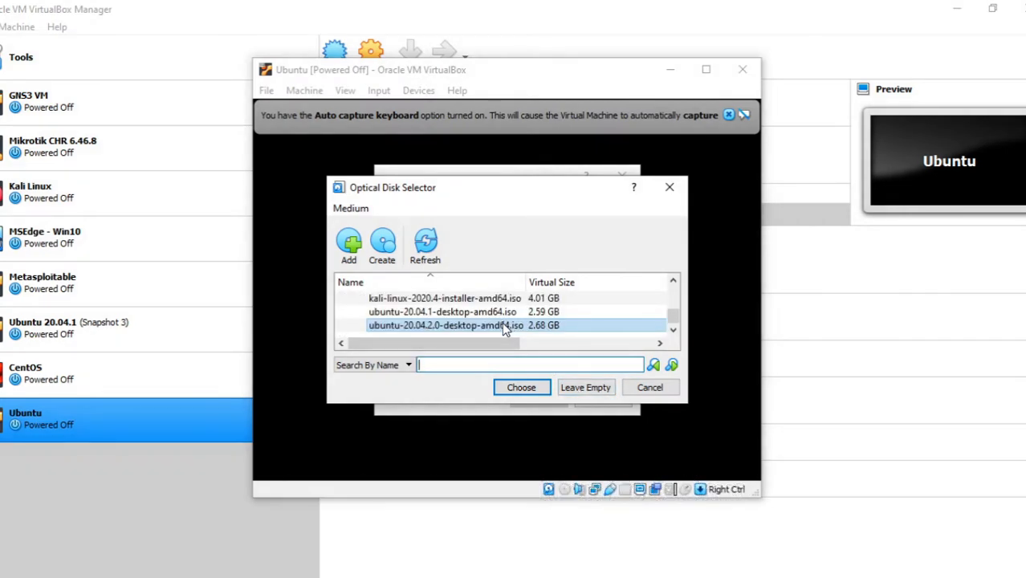
pyautogui.click(521, 388)
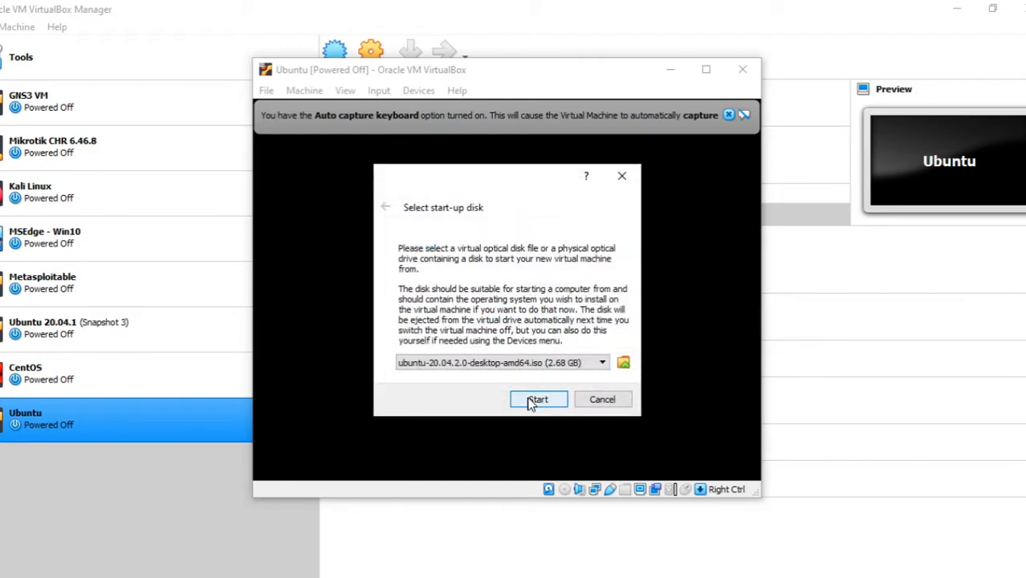
pyautogui.click(530, 400)
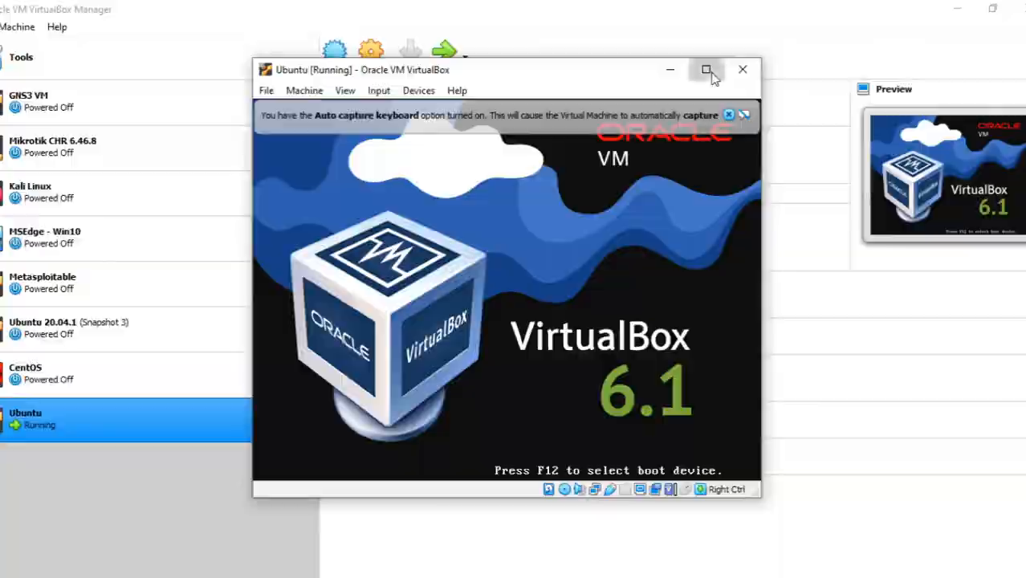
pyautogui.click(708, 72)
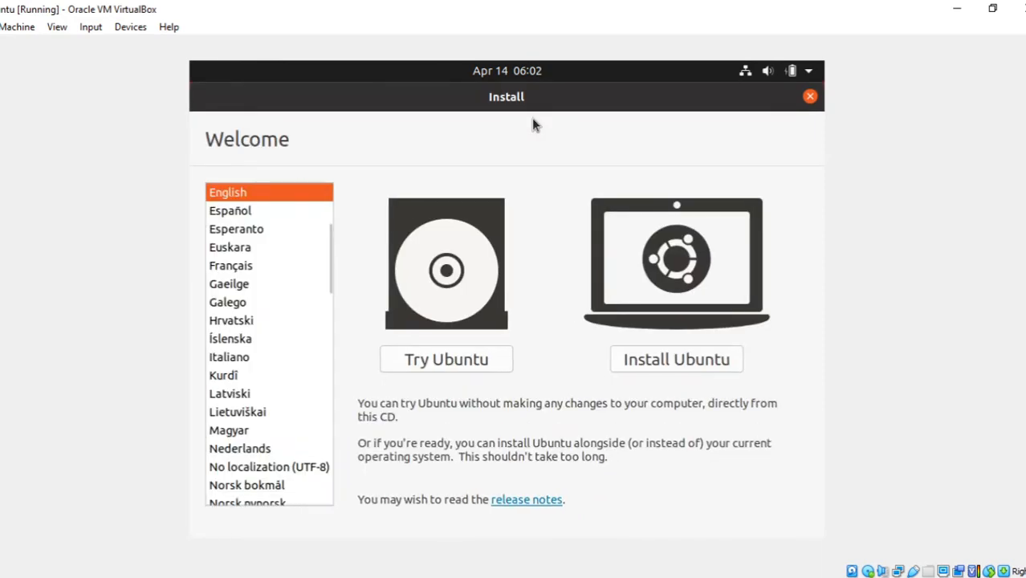
# - Begin installing Ubuntu in English and accept the English (US) keyboard layout after testing it with "qwerty"
pyautogui.scroll(1, 256, 297)
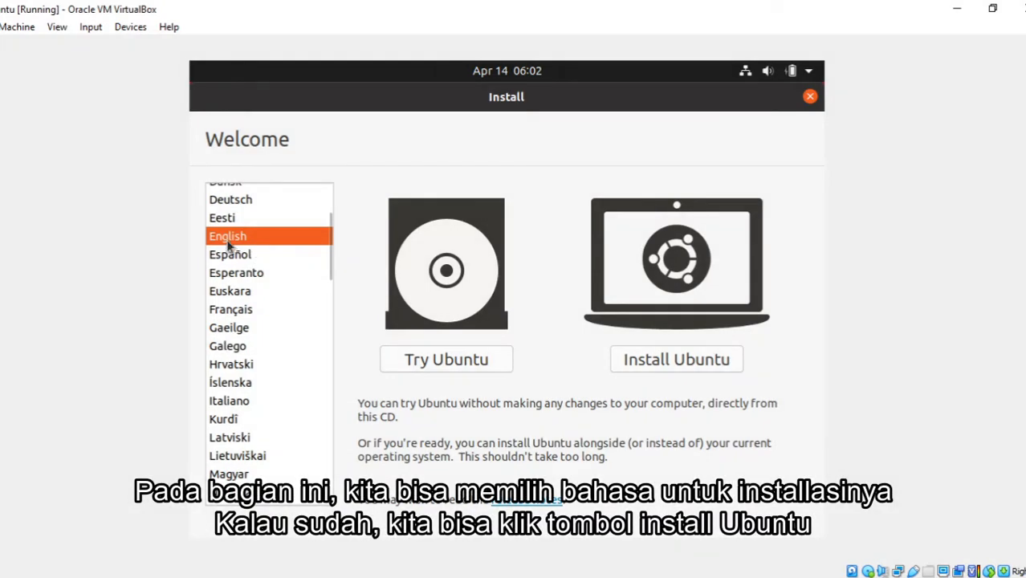
pyautogui.click(661, 364)
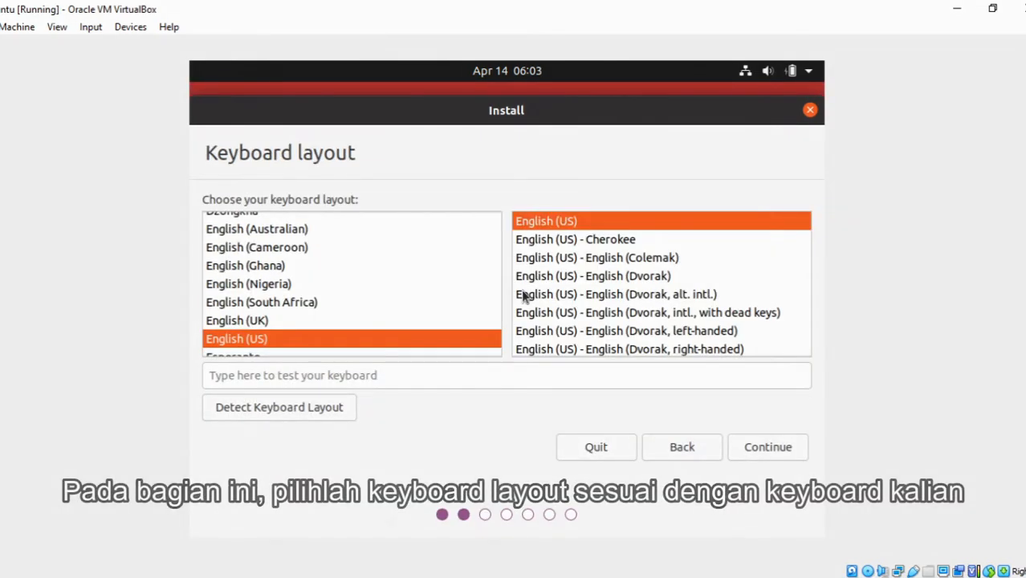
pyautogui.scroll(-2, 472, 262)
pyautogui.click(506, 375)
pyautogui.write('qwerty')
pyautogui.click(767, 448)
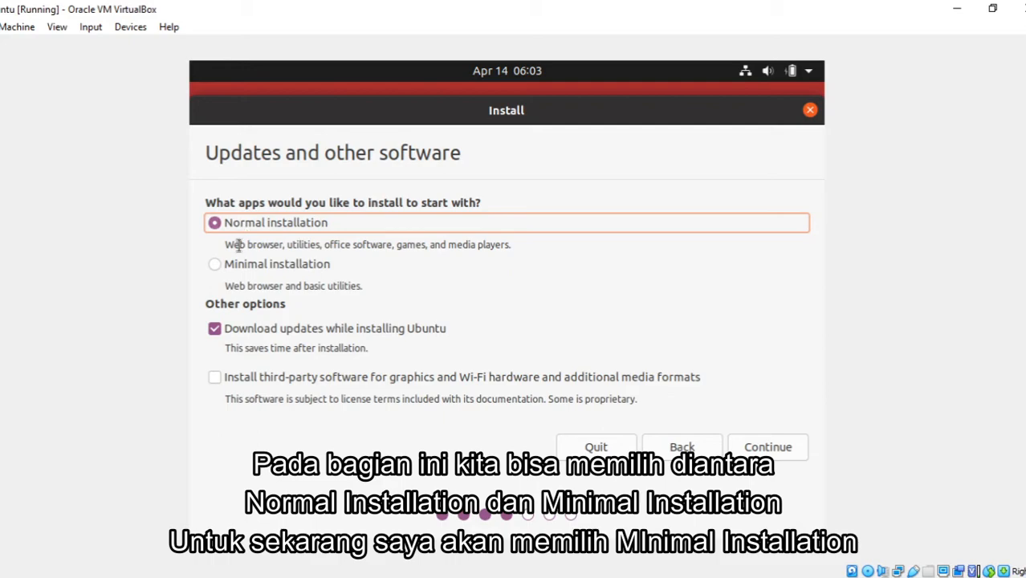
# - Choose a minimal installation with third-party software, and start installing Ubuntu with the disk erased, accepting the partition changes
pyautogui.click(303, 269)
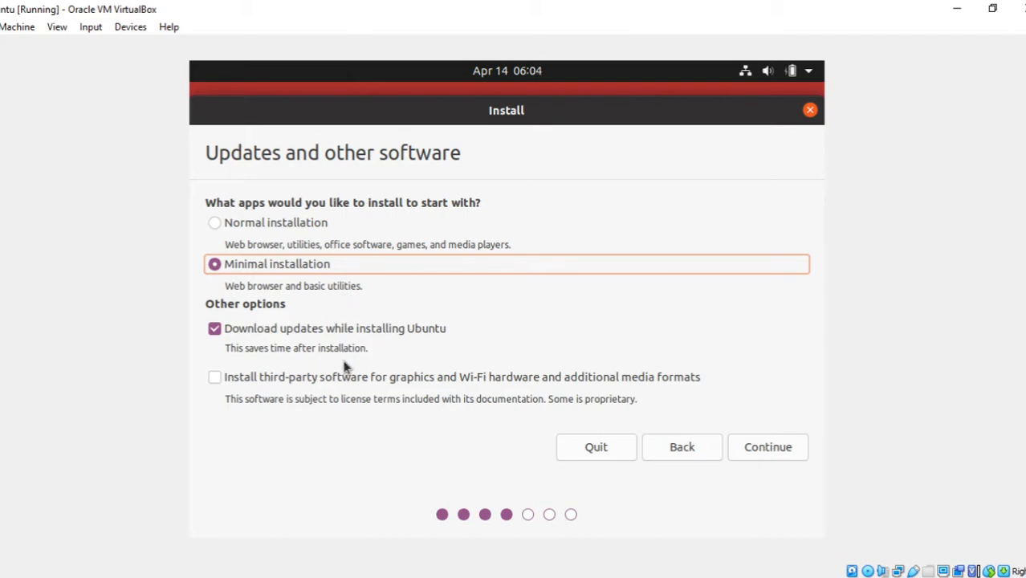
pyautogui.click(341, 376)
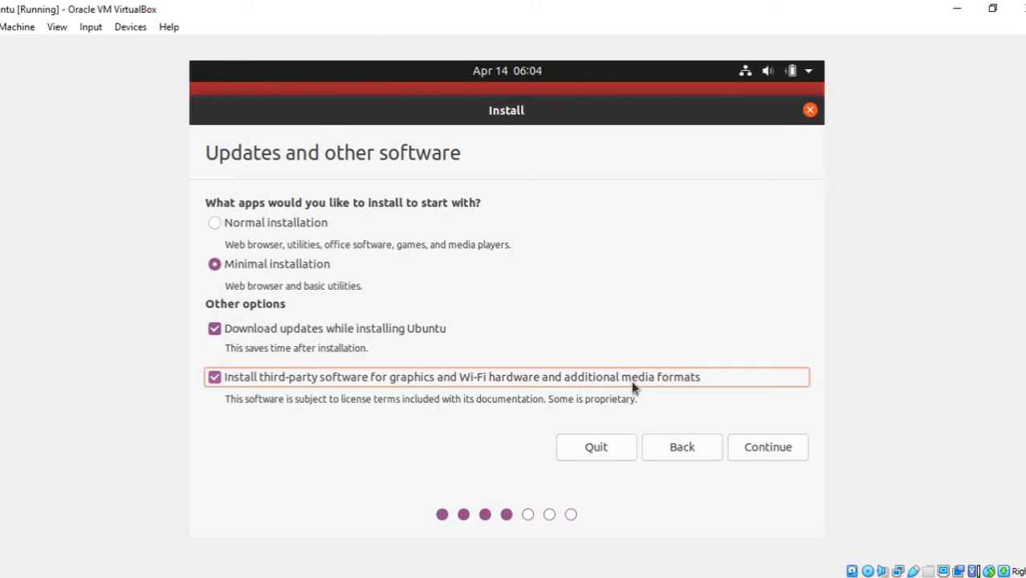
pyautogui.click(753, 447)
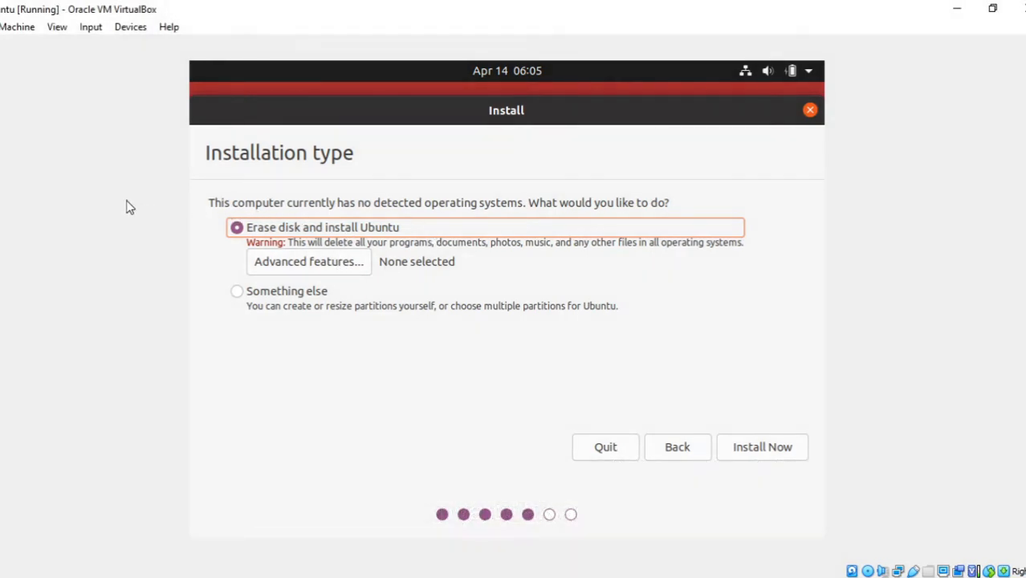
pyautogui.click(761, 447)
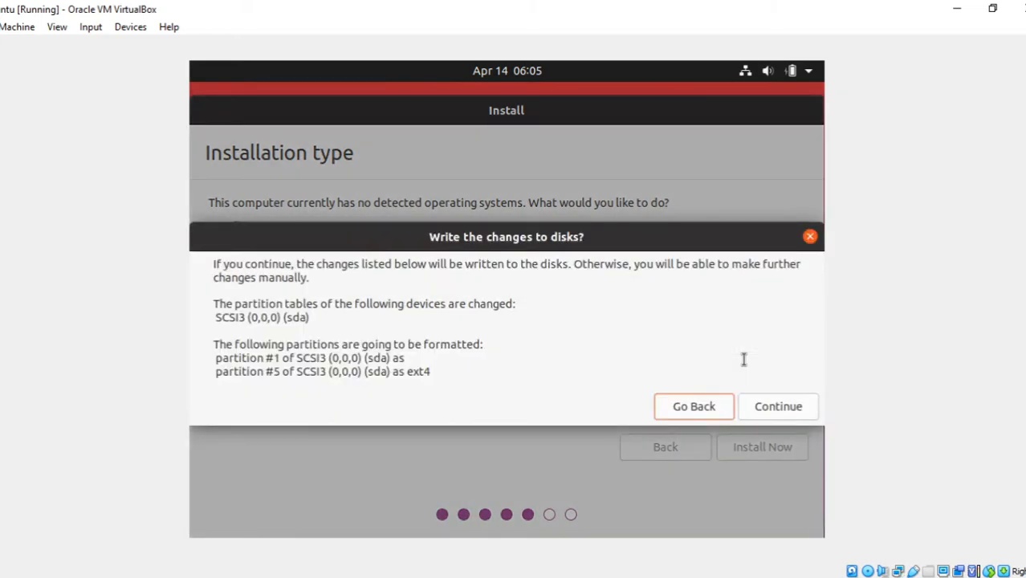
pyautogui.click(759, 408)
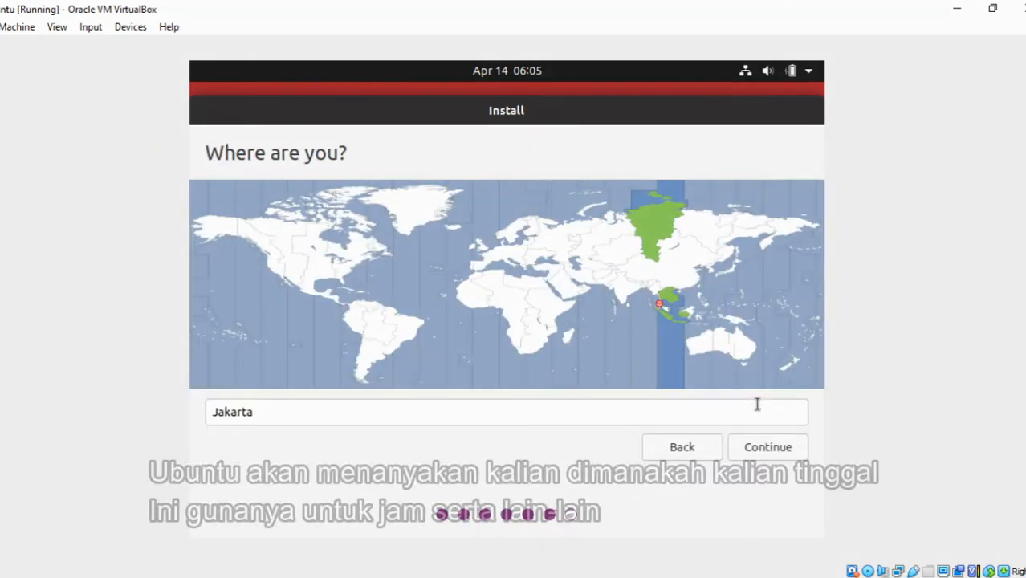
# - Set the time zone location to Jakarta on the world map and continue to the user account details
pyautogui.click(664, 310)
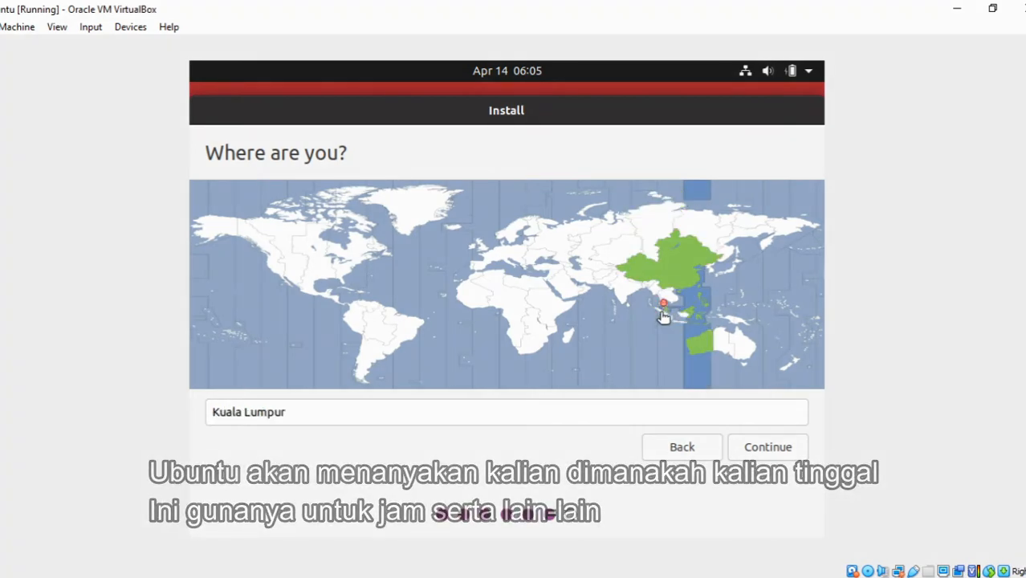
pyautogui.click(663, 312)
pyautogui.click(661, 319)
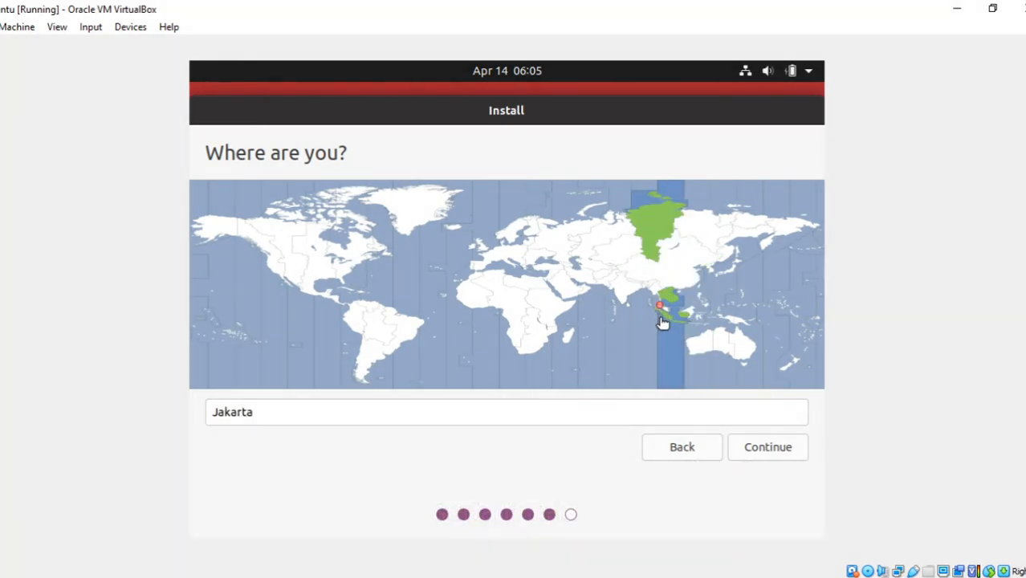
pyautogui.click(744, 447)
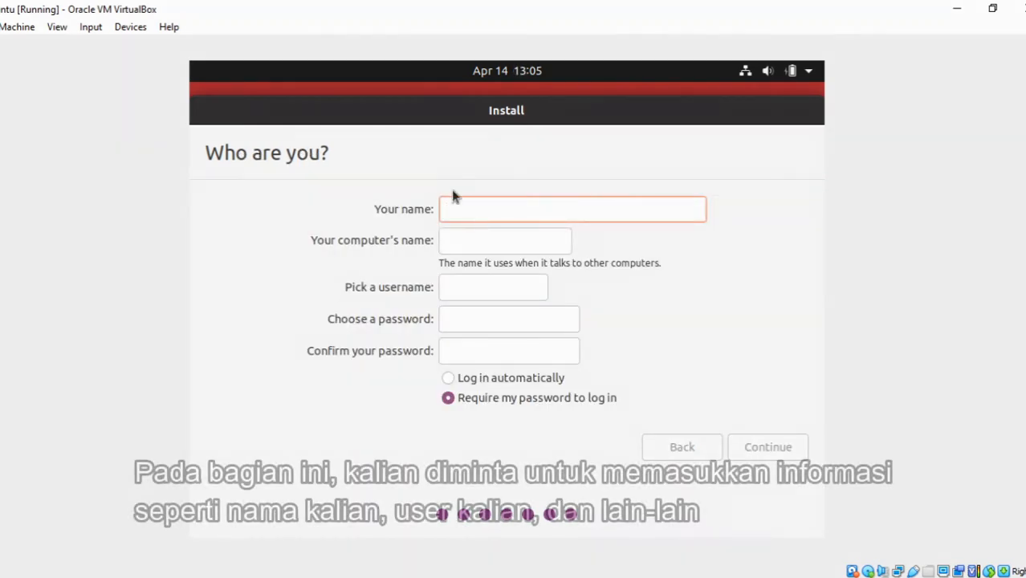
# - Enter the user's first name in the account details and set the computer's name to Z-VB
pyautogui.write('Zaky')
pyautogui.press('Tab')
pyautogui.press('Tab')
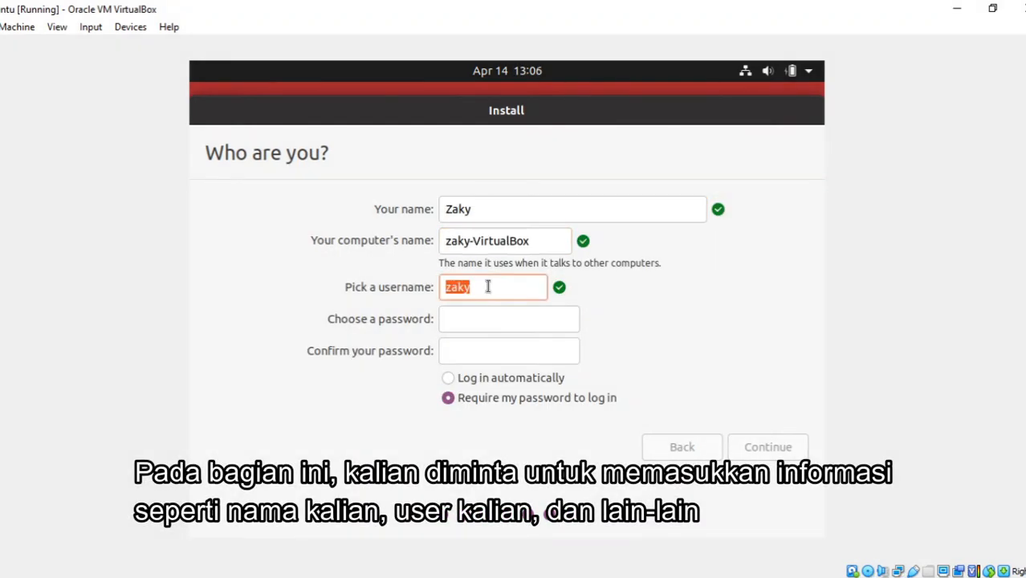
pyautogui.hotkey('shift', 'Tab')
pyautogui.write('Z-VB')
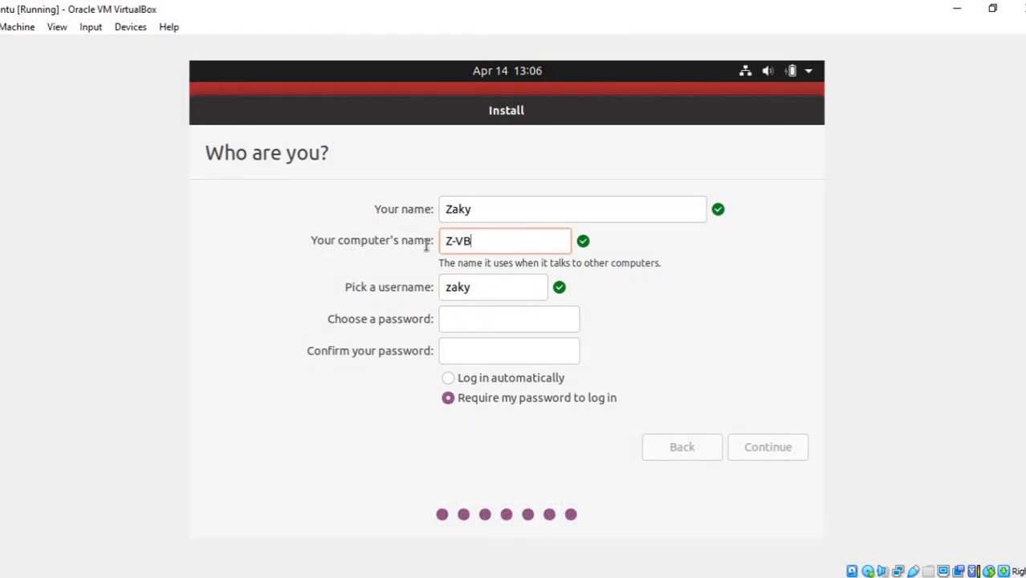
pyautogui.click(519, 284)
pyautogui.click(514, 311)
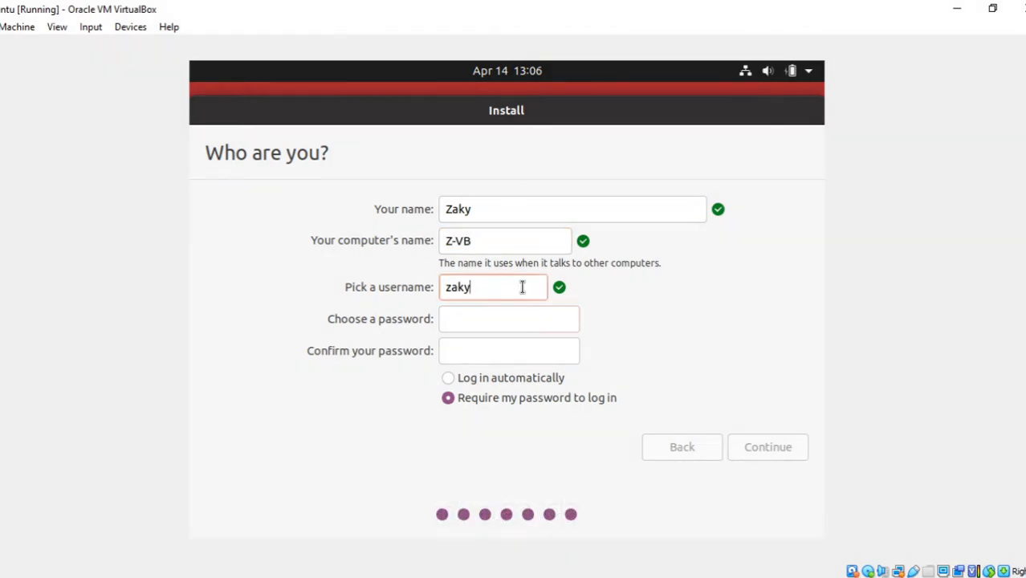
pyautogui.doubleClick(522, 287)
pyautogui.click(515, 310)
pyautogui.click(499, 210)
pyautogui.click(522, 329)
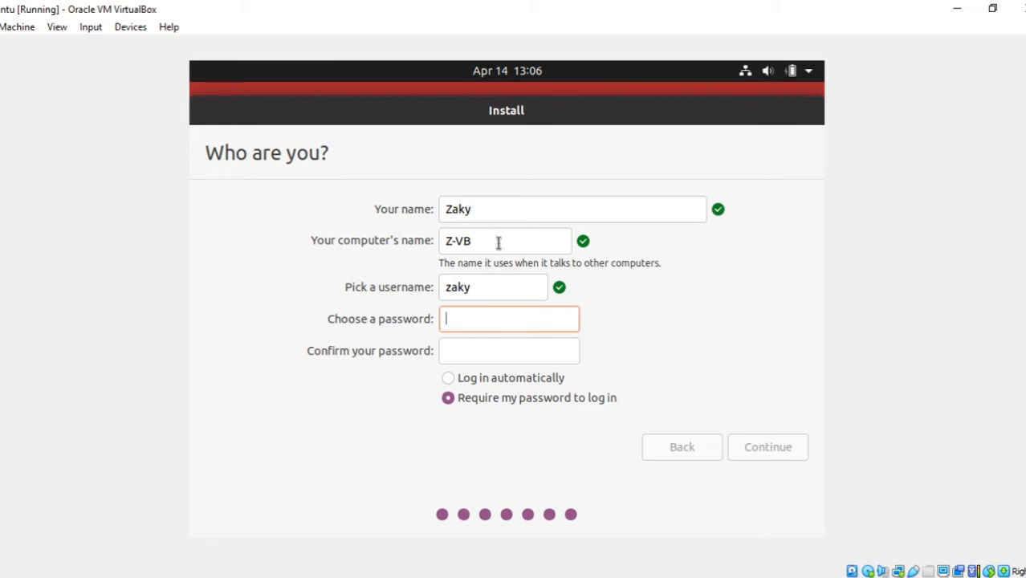
# - Expand the account's name to the user's full name and re-enter the chosen username
pyautogui.click(513, 220)
pyautogui.press('Home')
pyautogui.write('Sulthan')
pyautogui.doubleClick(475, 289)
pyautogui.write('zaky')
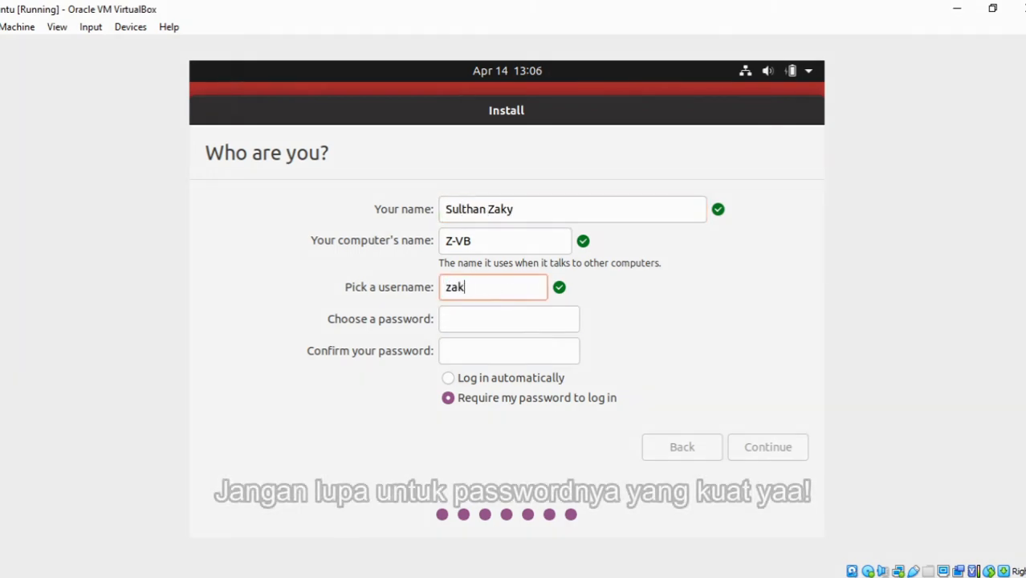
# - Enter and confirm the account password, require it at login, and proceed with the installation
pyautogui.click(514, 318)
pyautogui.write('●●●●●●●●●●●')
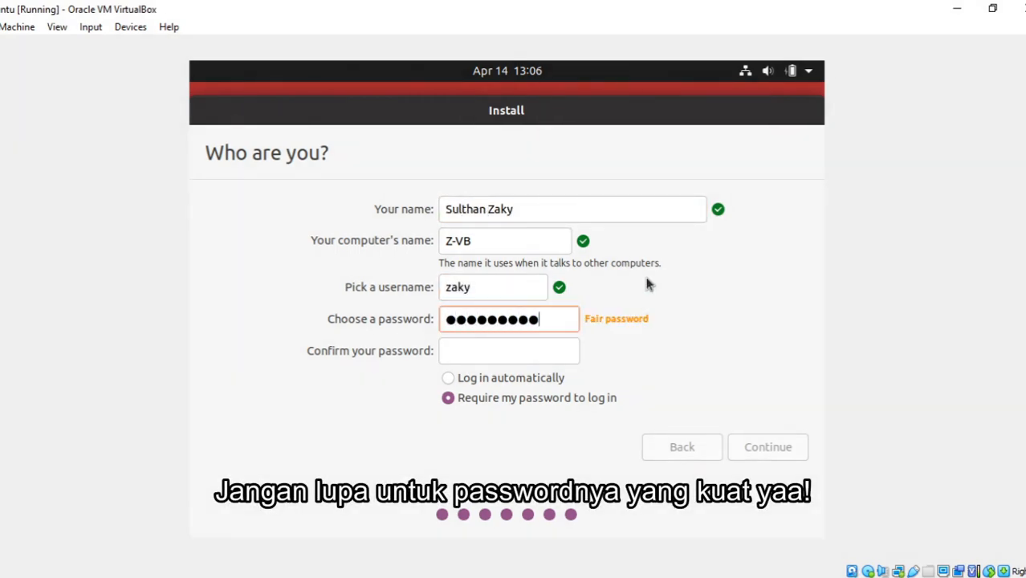
pyautogui.click(565, 350)
pyautogui.write('●●●●●●●●●●●●')
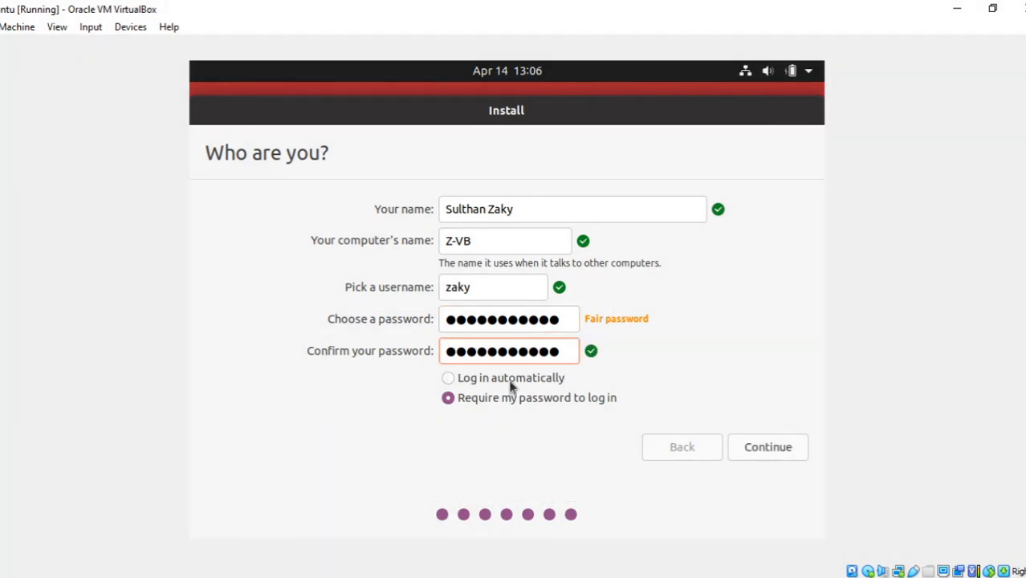
pyautogui.click(490, 399)
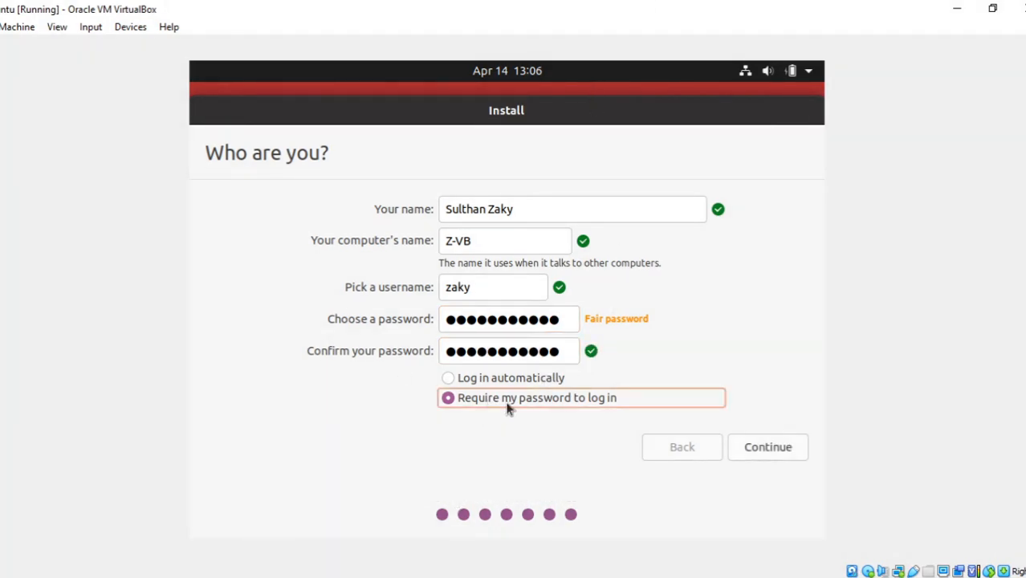
pyautogui.click(761, 456)
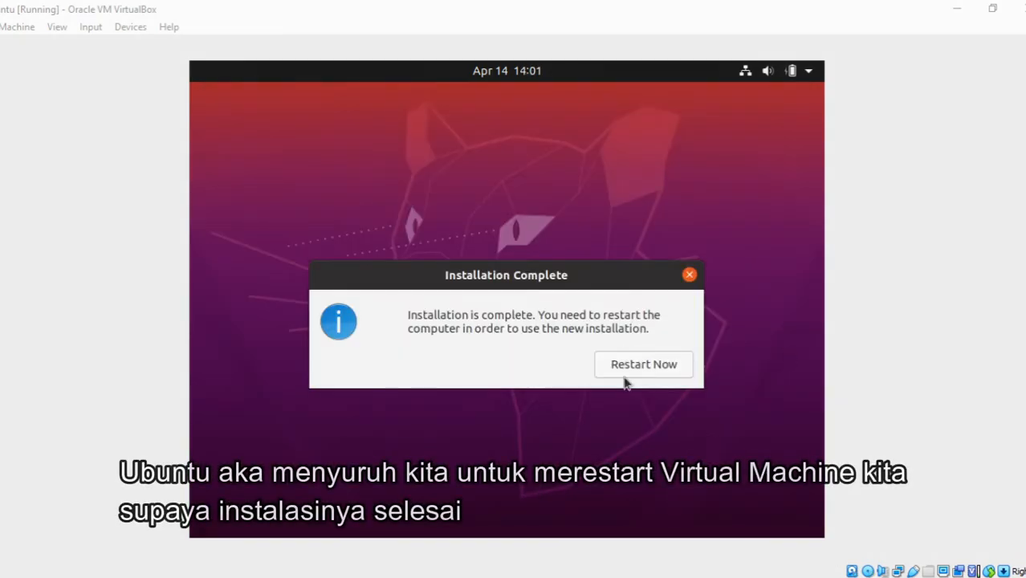
# - Restart the virtual machine to finish the installation and continue past the installation medium removal request
pyautogui.click(631, 364)
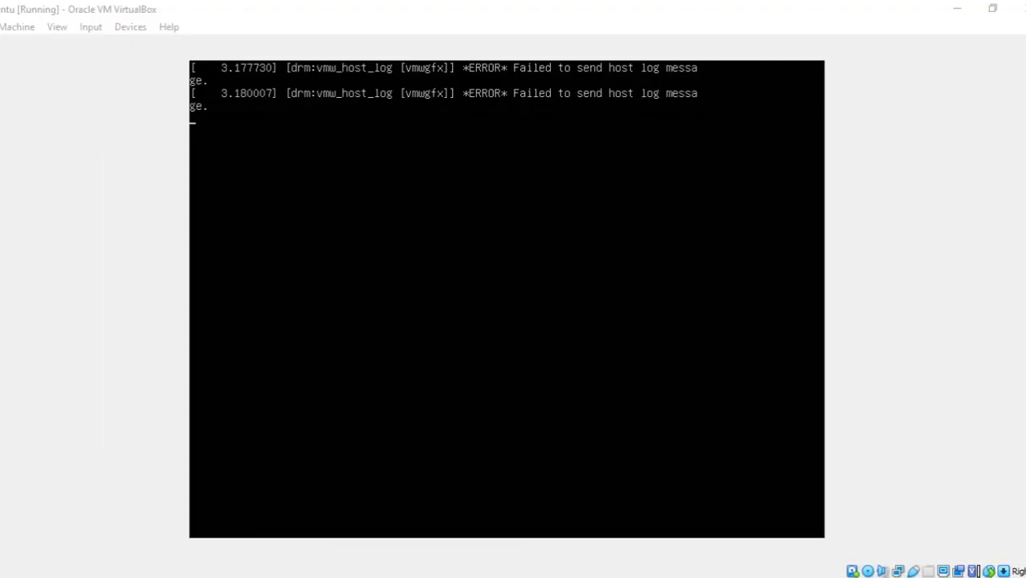
pyautogui.click(3, 19)
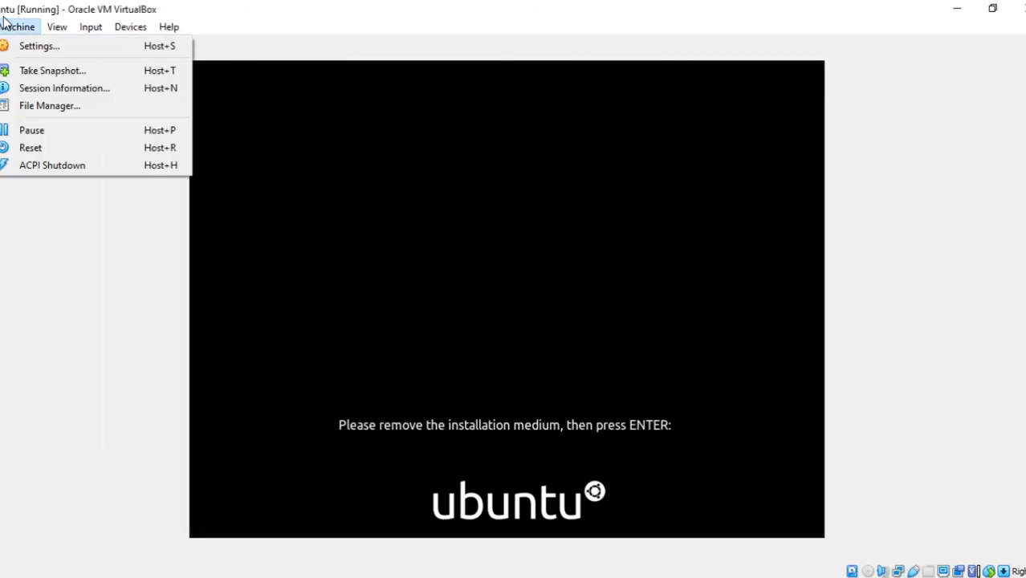
pyautogui.click(145, 275)
pyautogui.press('Return')
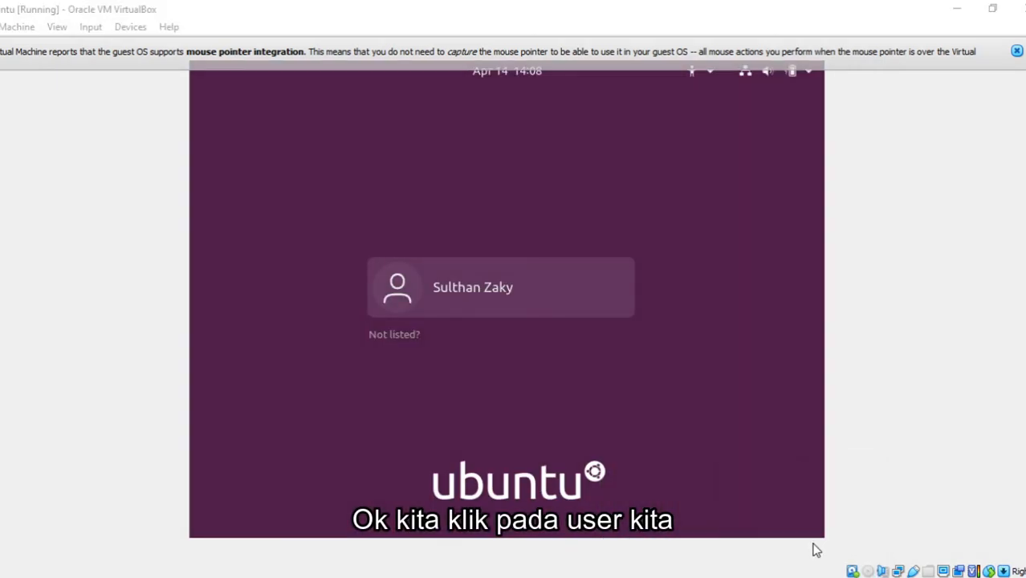
# - Log in to the installed Ubuntu with the account password and dismiss the mouse pointer integration notice
pyautogui.click(610, 312)
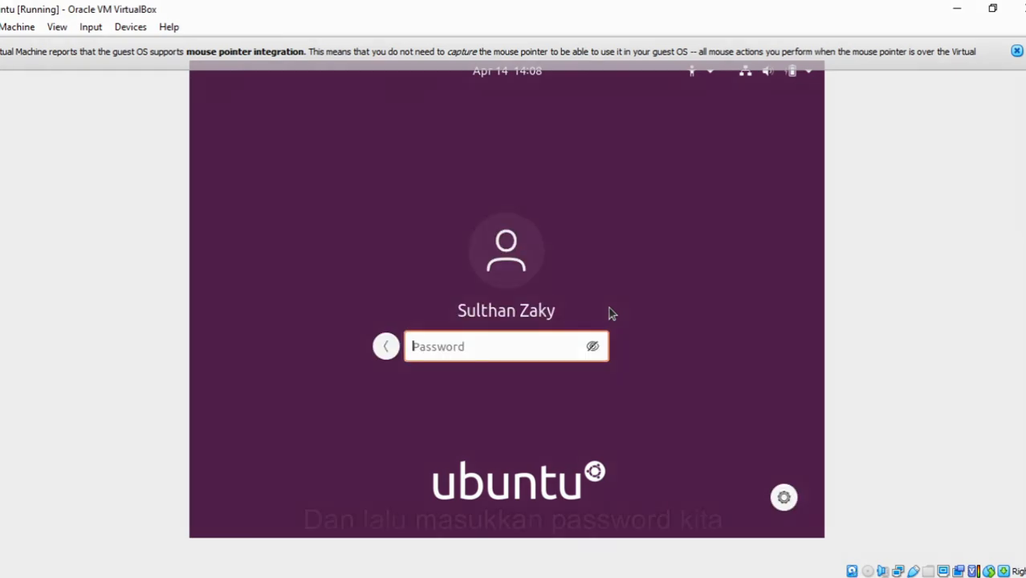
pyautogui.write('***********')
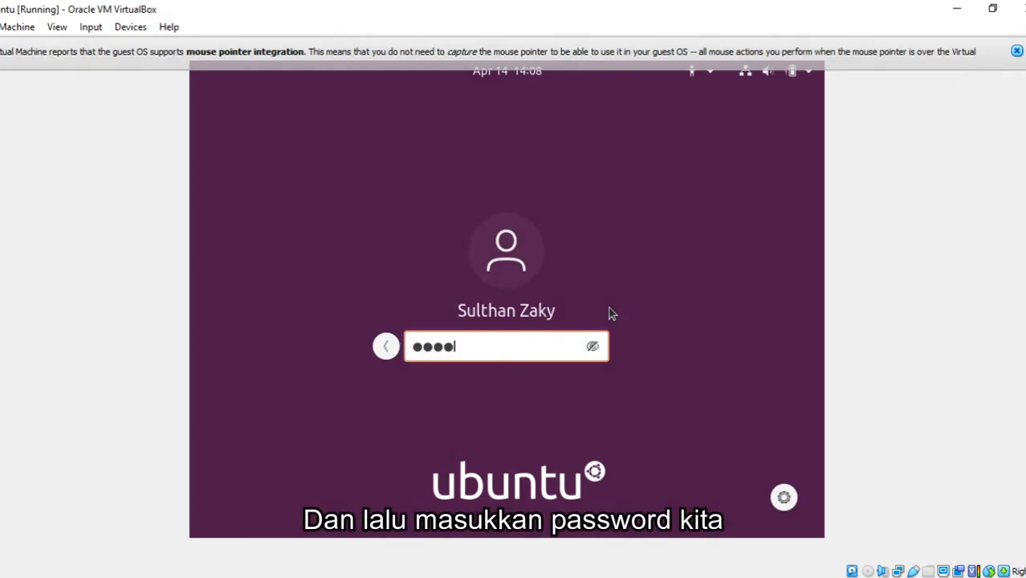
pyautogui.write('*')
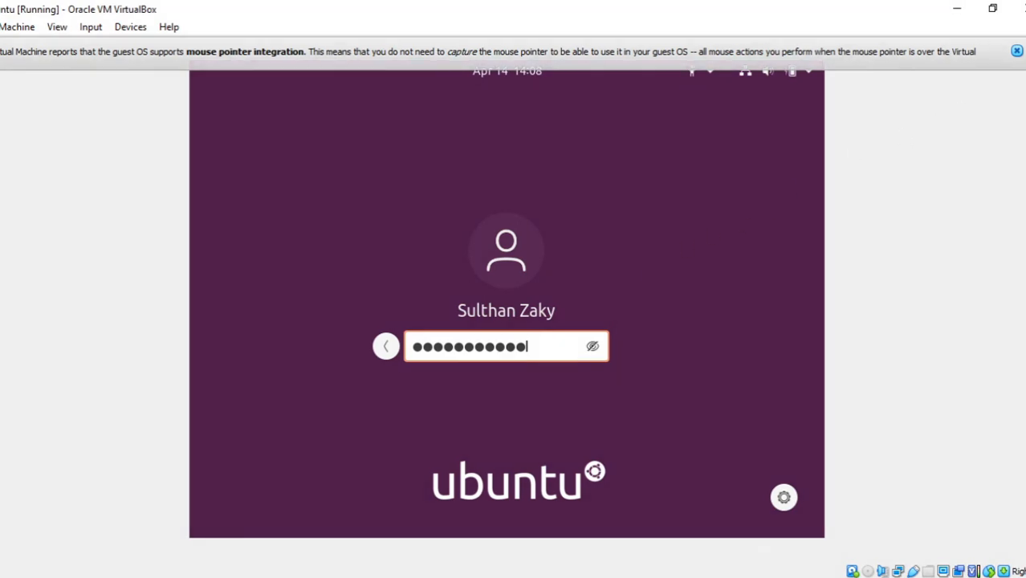
pyautogui.click(1017, 52)
pyautogui.press('Return')
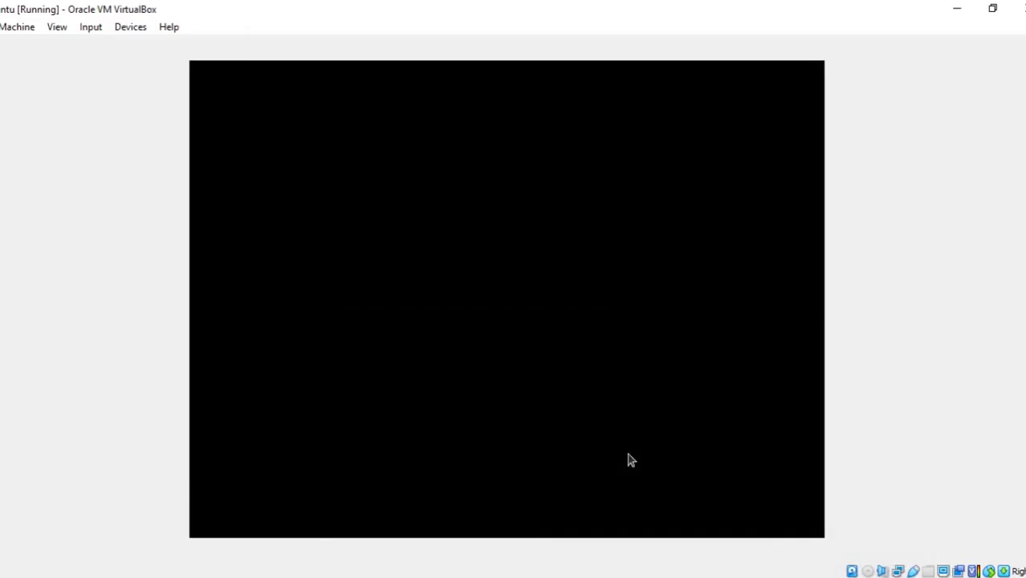
pyautogui.click(843, 577)
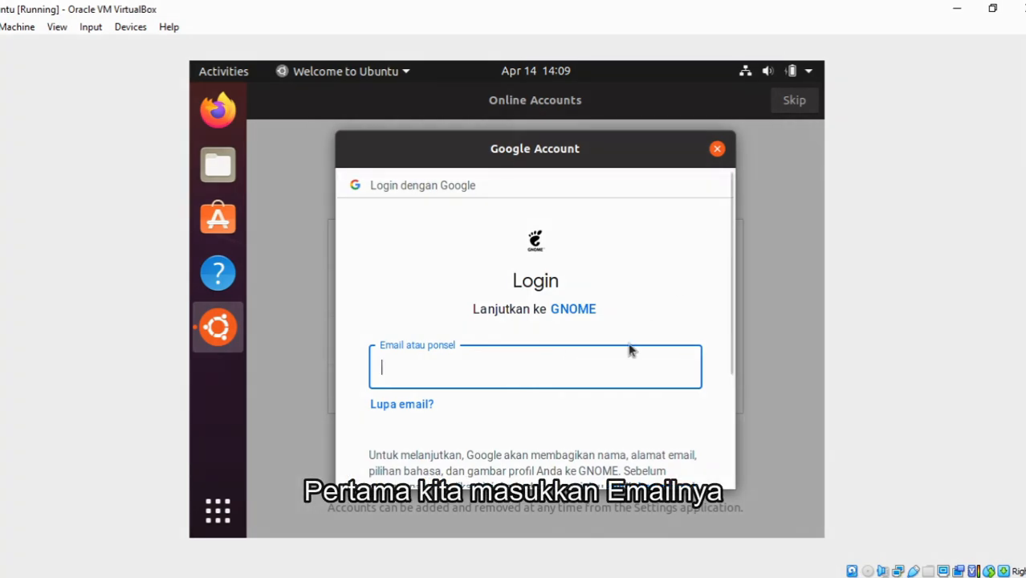
# - Enter the Google account's e-mail in the online accounts sign-in and submit it
pyautogui.scroll(-2, 630, 348)
pyautogui.scroll(1, 630, 348)
pyautogui.scroll(-3, 532, 347)
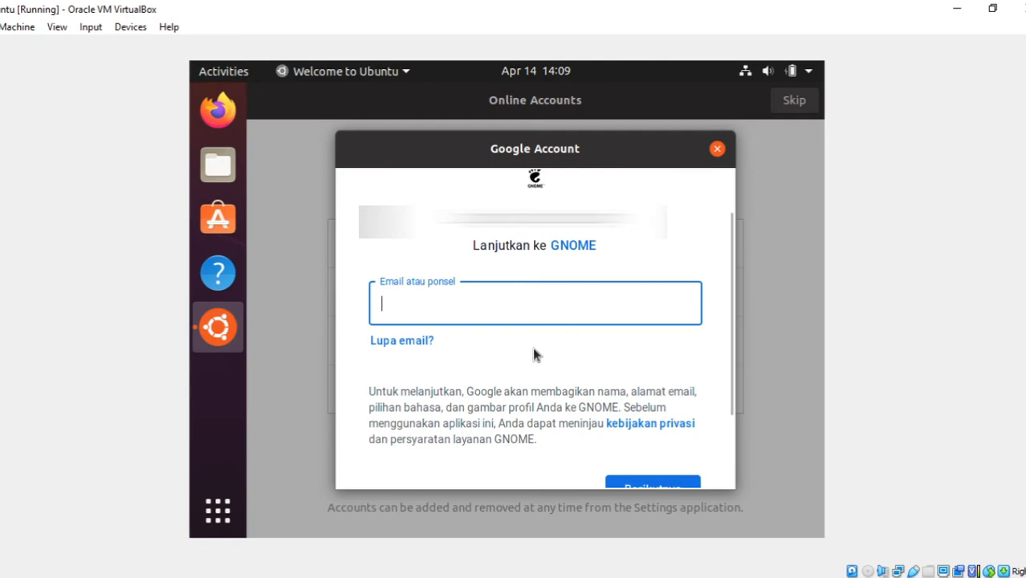
pyautogui.scroll(1, 533, 346)
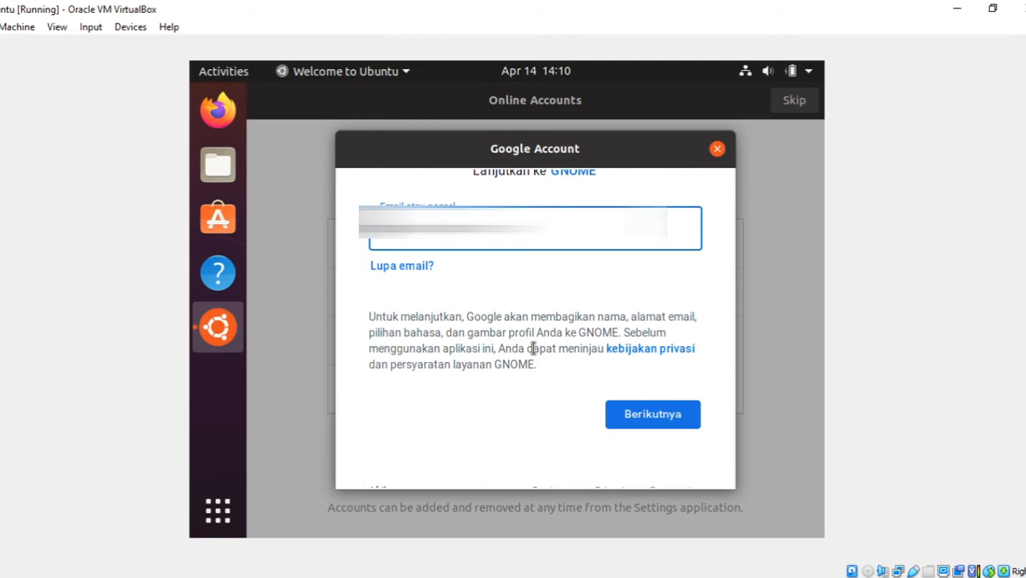
pyautogui.press('Return')
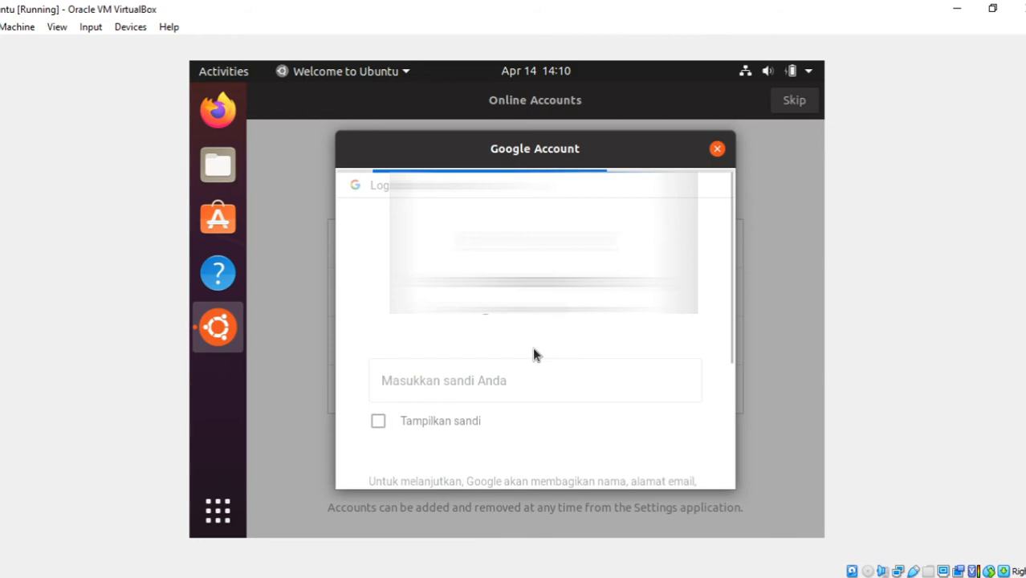
# - Enter the Google account password with its characters hidden and submit the sign-in
pyautogui.click(513, 393)
pyautogui.scroll(-3, 514, 393)
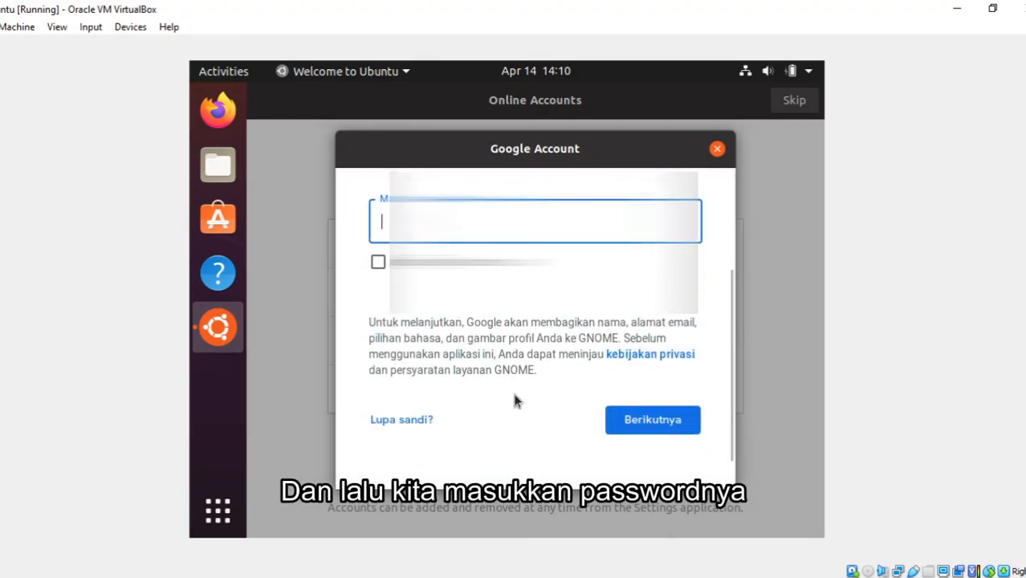
pyautogui.scroll(-2, 517, 401)
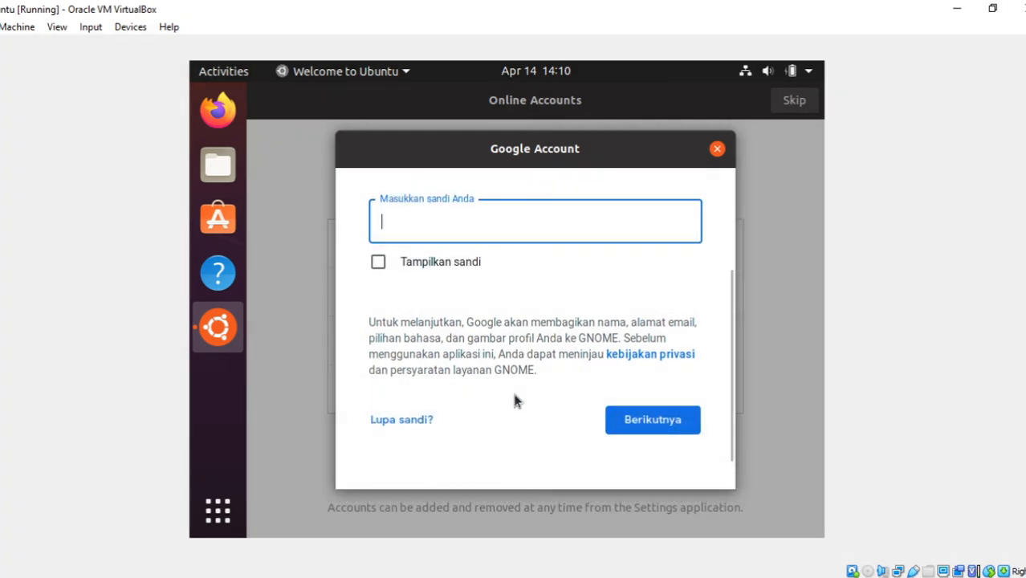
pyautogui.click(466, 268)
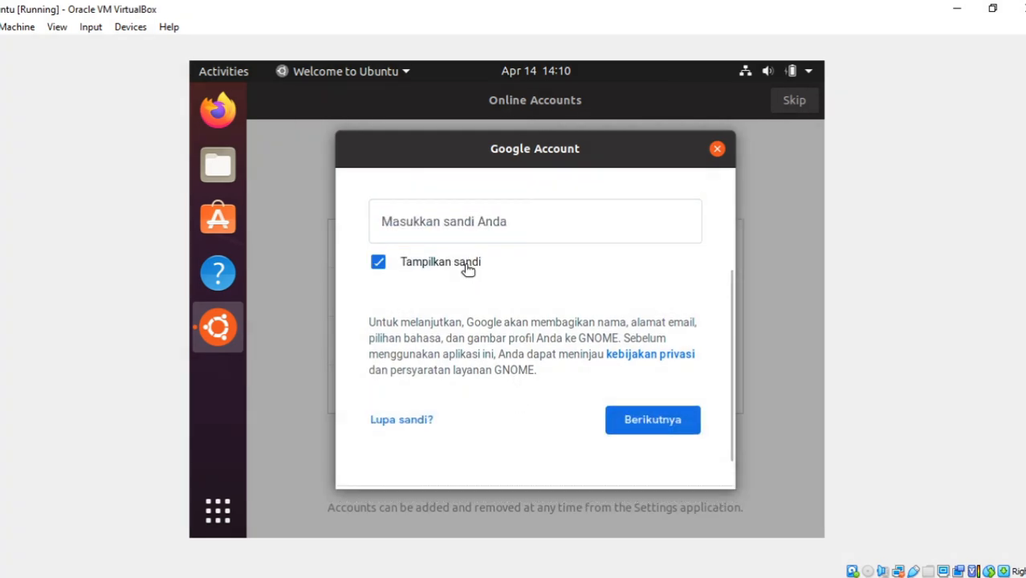
pyautogui.click(466, 267)
pyautogui.click(465, 220)
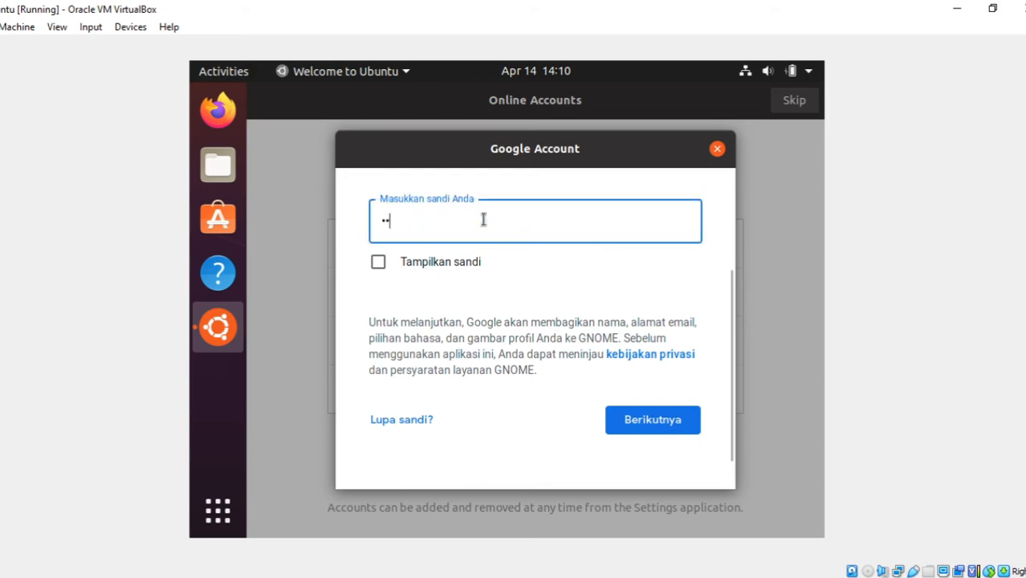
pyautogui.hotkey('ctrl', 'a')
pyautogui.write('a')
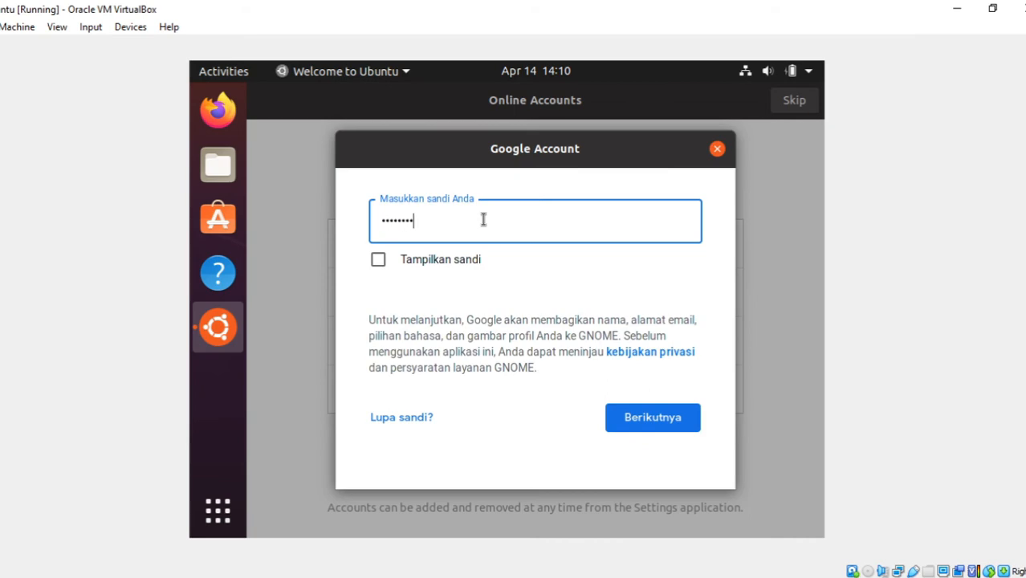
pyautogui.press('Return')
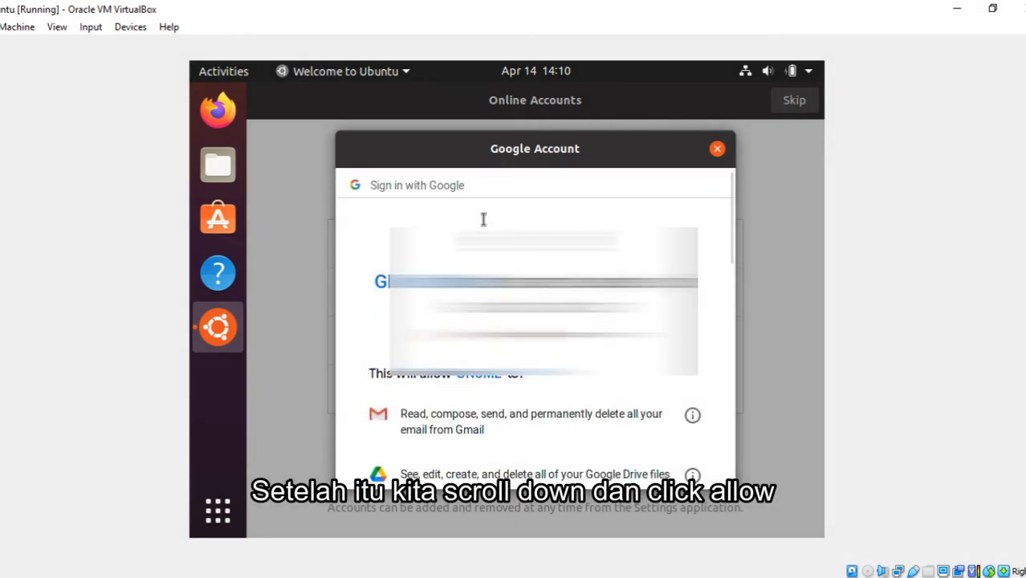
# - Allow GNOME the requested access to the Google account and continue past the online accounts page
pyautogui.scroll(-5, 534, 321)
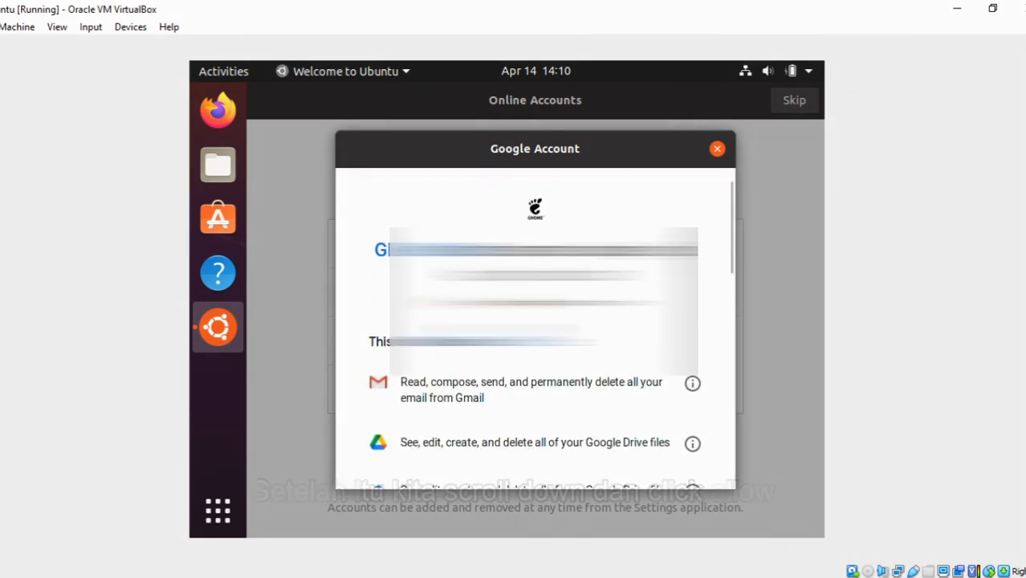
pyautogui.scroll(-10, 495, 327)
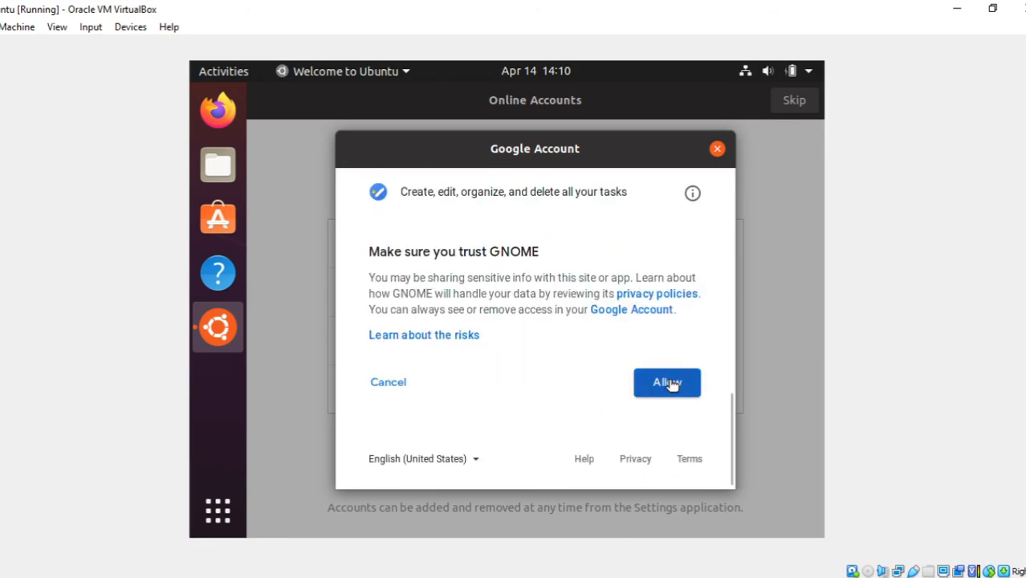
pyautogui.click(668, 383)
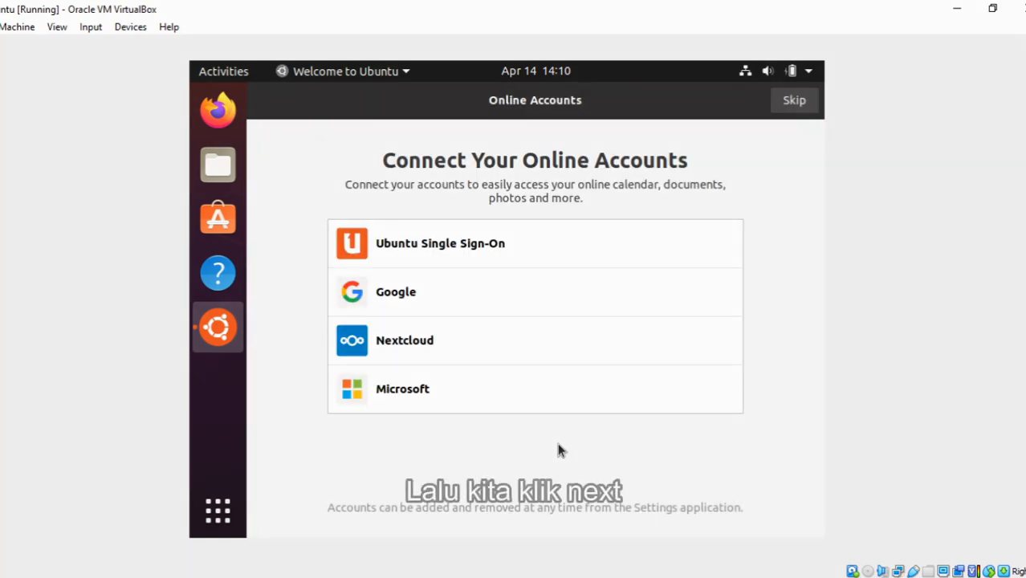
pyautogui.click(795, 100)
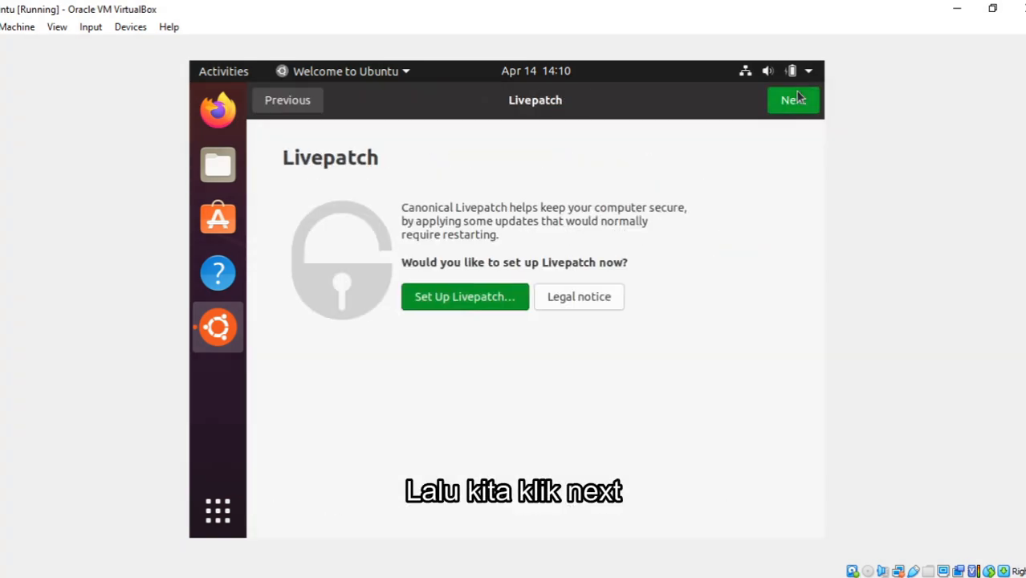
# - Continue without setting up Livepatch, and choose to send system info to Canonical
pyautogui.click(800, 99)
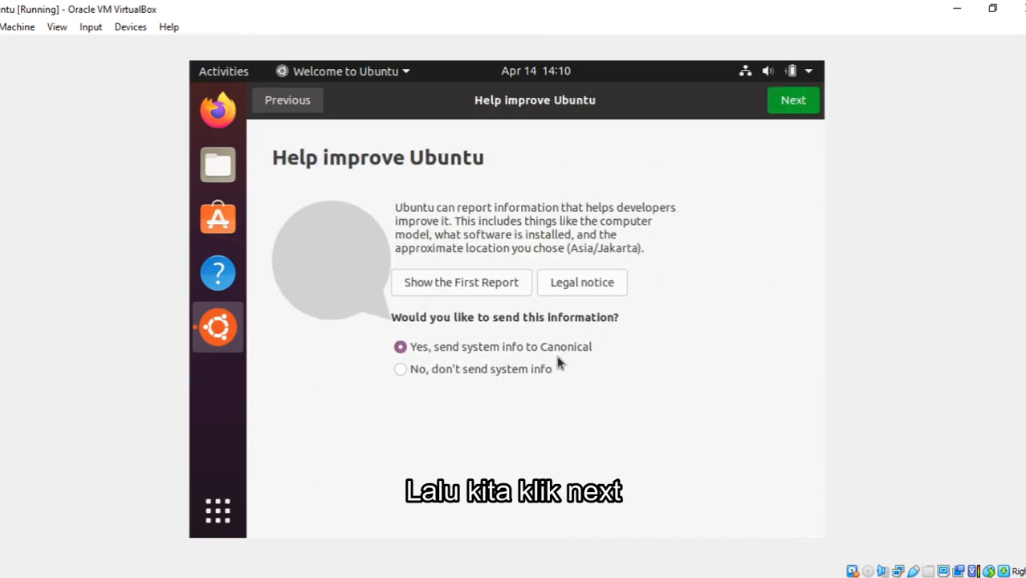
pyautogui.click(528, 371)
pyautogui.click(570, 345)
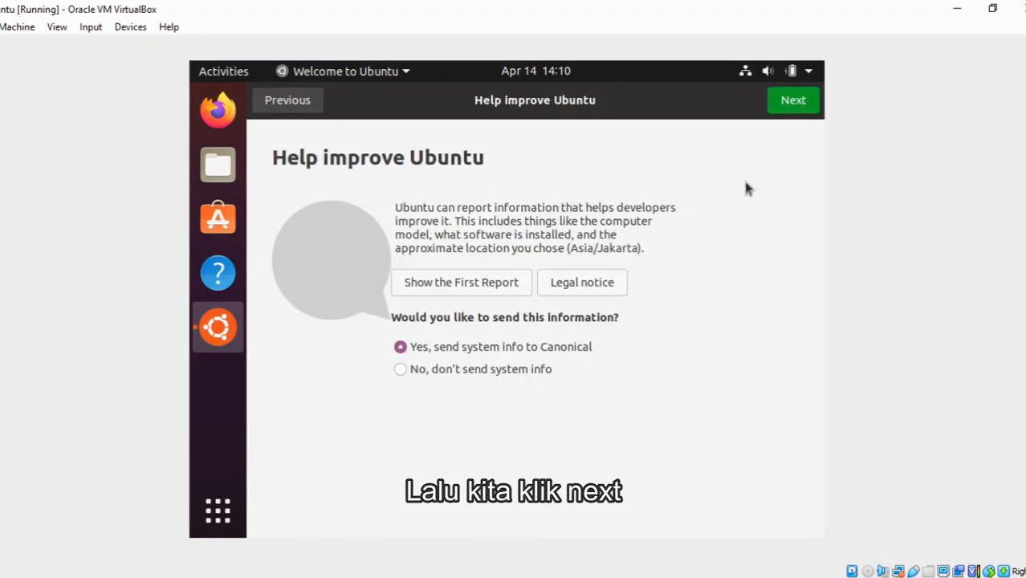
pyautogui.click(793, 108)
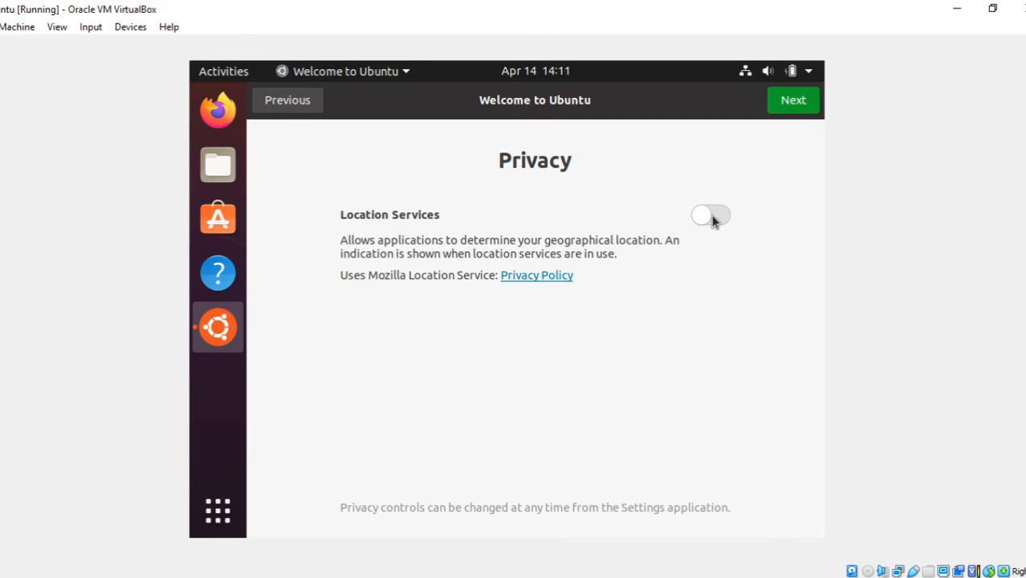
# - Leave Location Services off and finish the welcome setup to reach the desktop
pyautogui.click(803, 112)
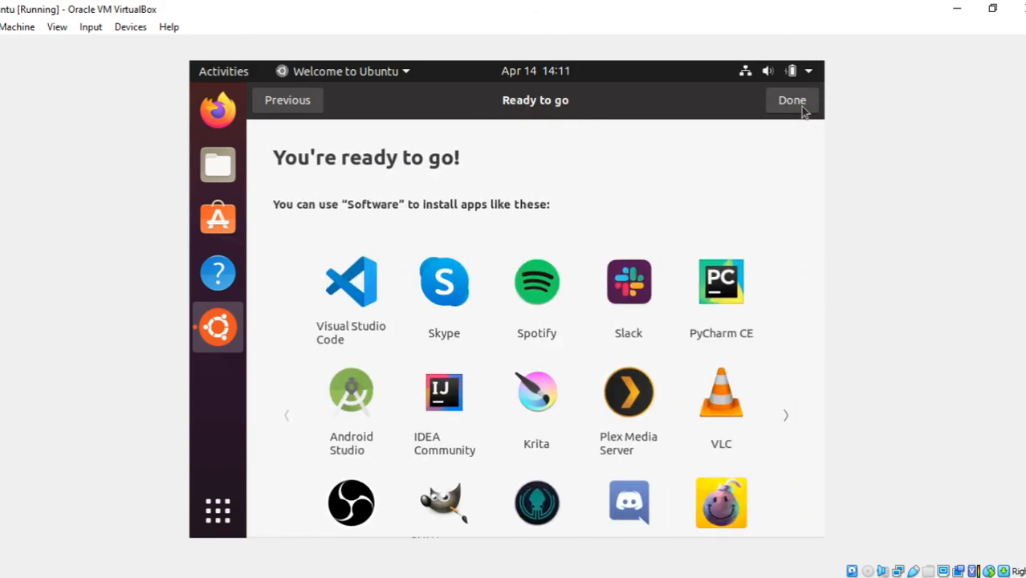
pyautogui.click(792, 102)
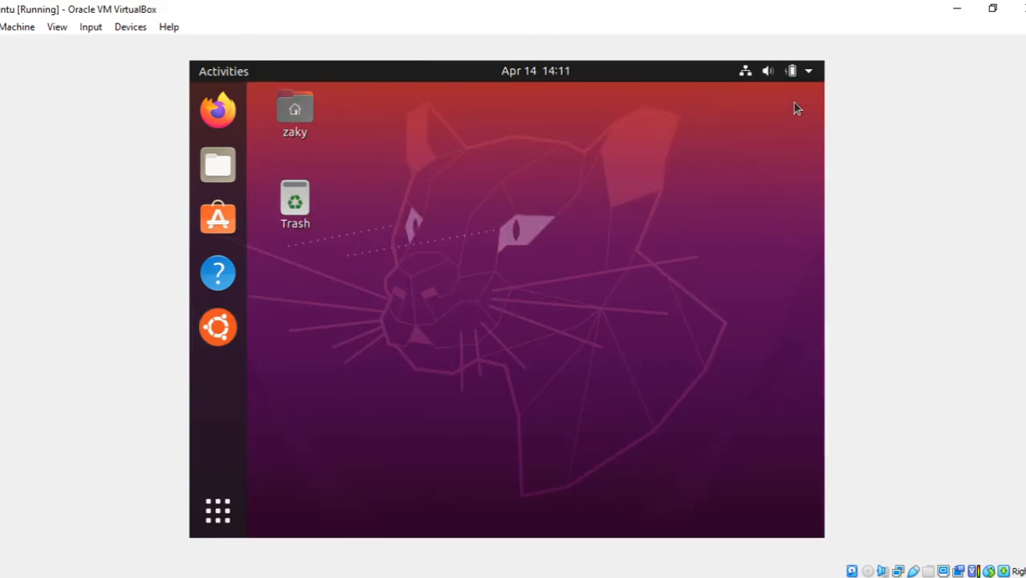